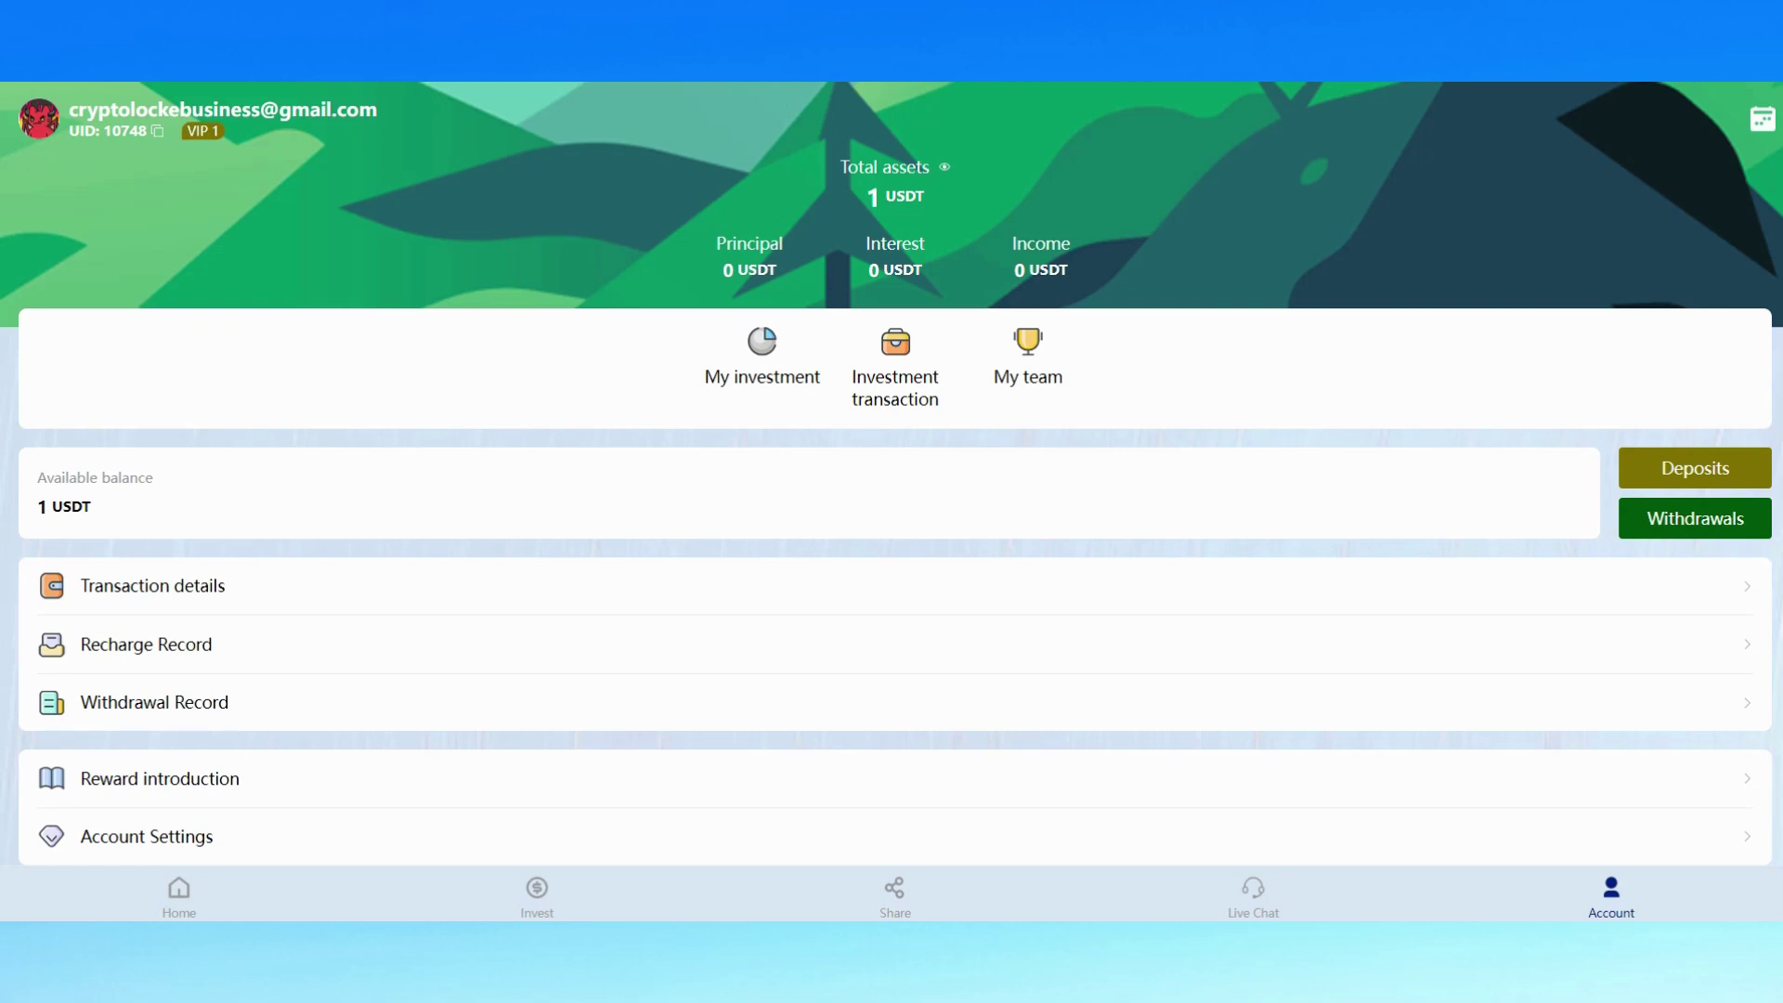
- Browse the Home page and the invite-friends Share page, then return Home
left_click(180, 898)
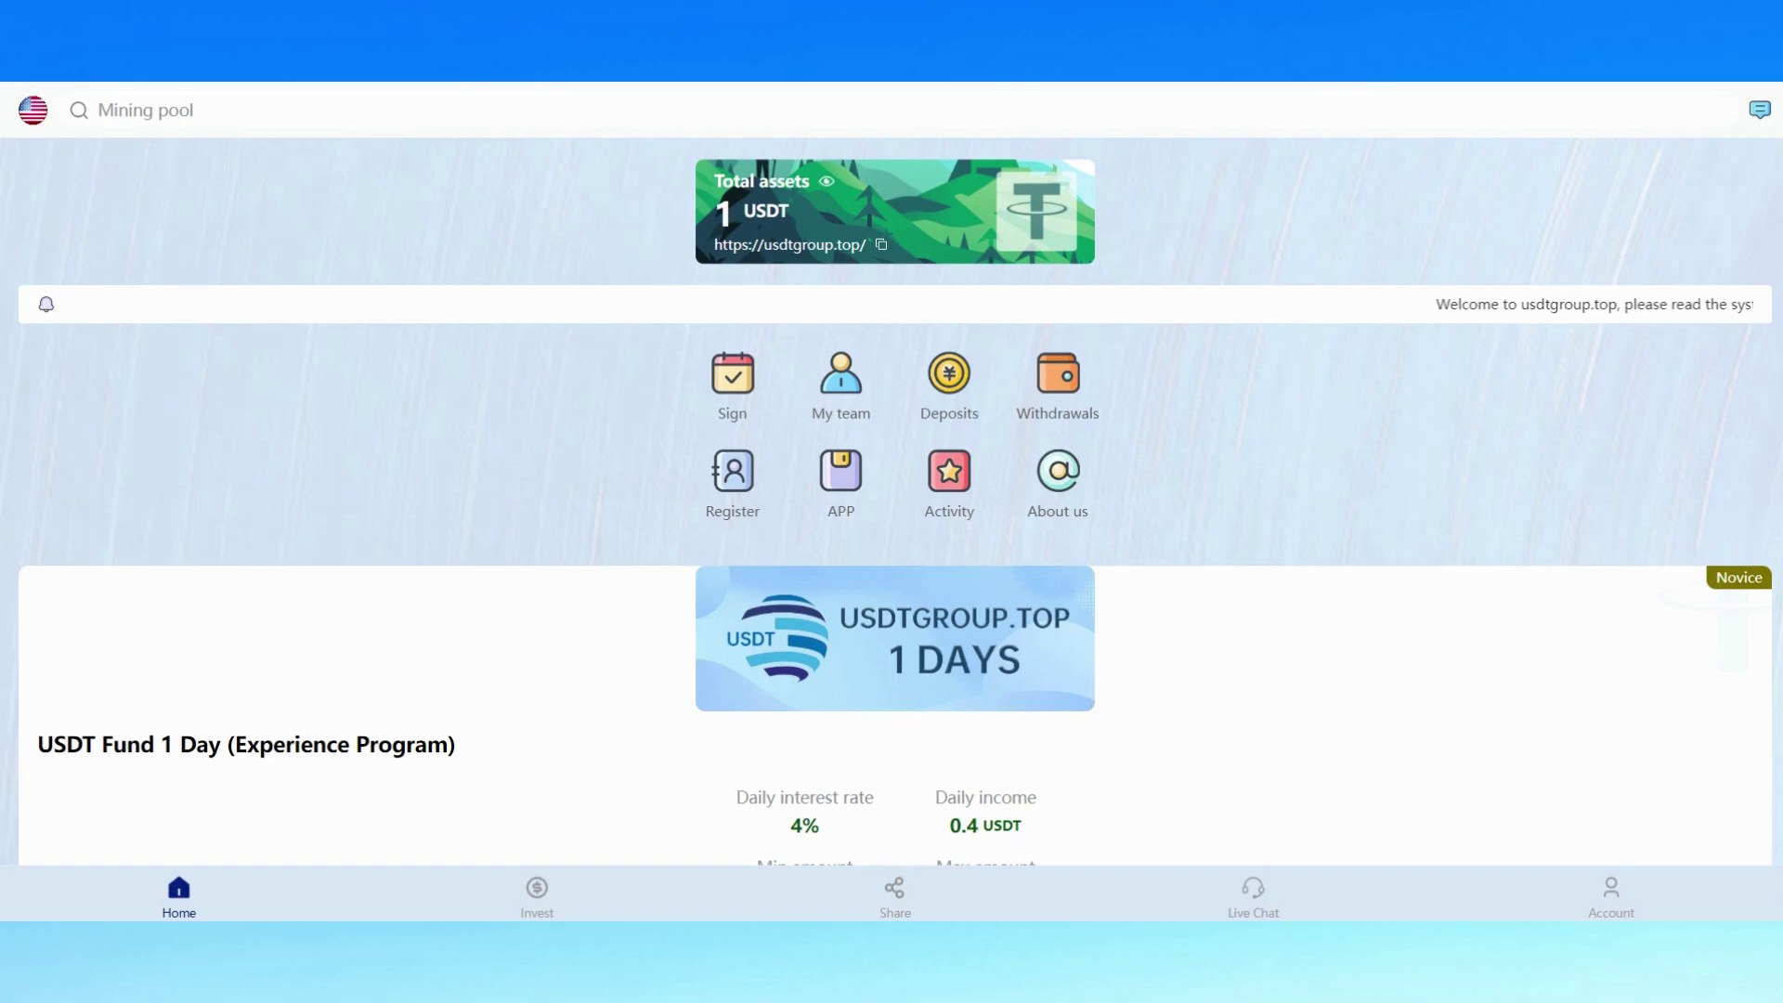
left_click(894, 899)
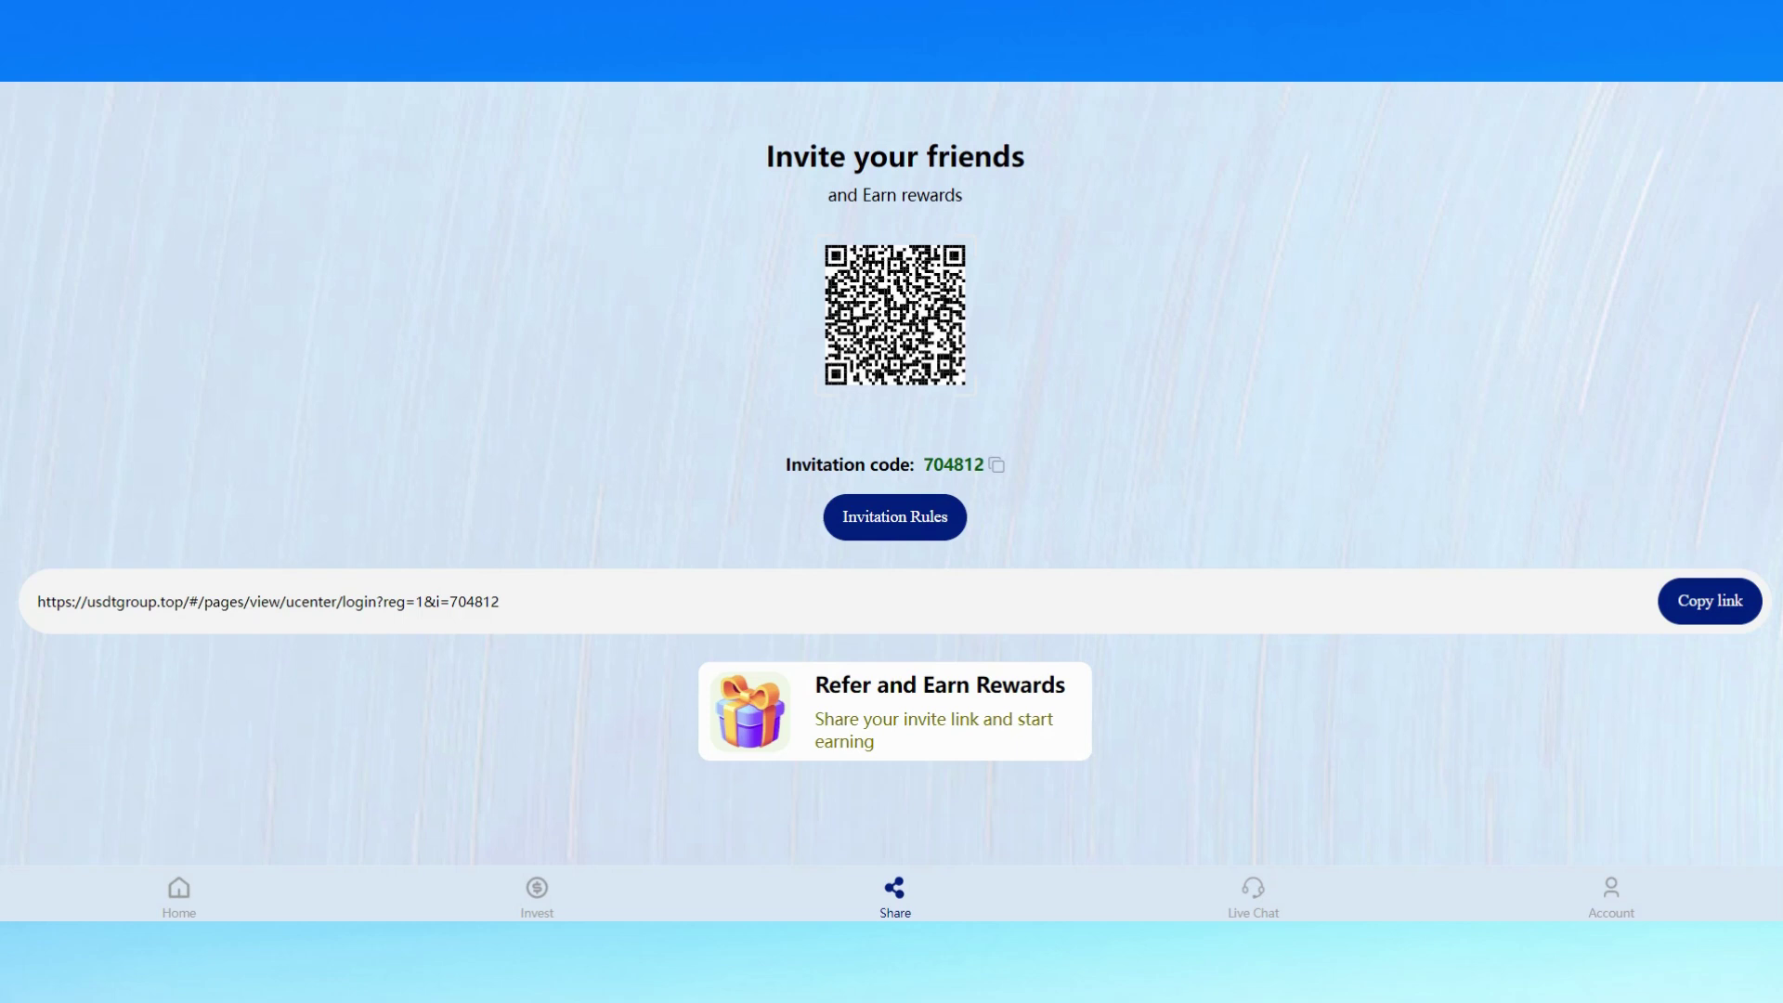
left_click(178, 899)
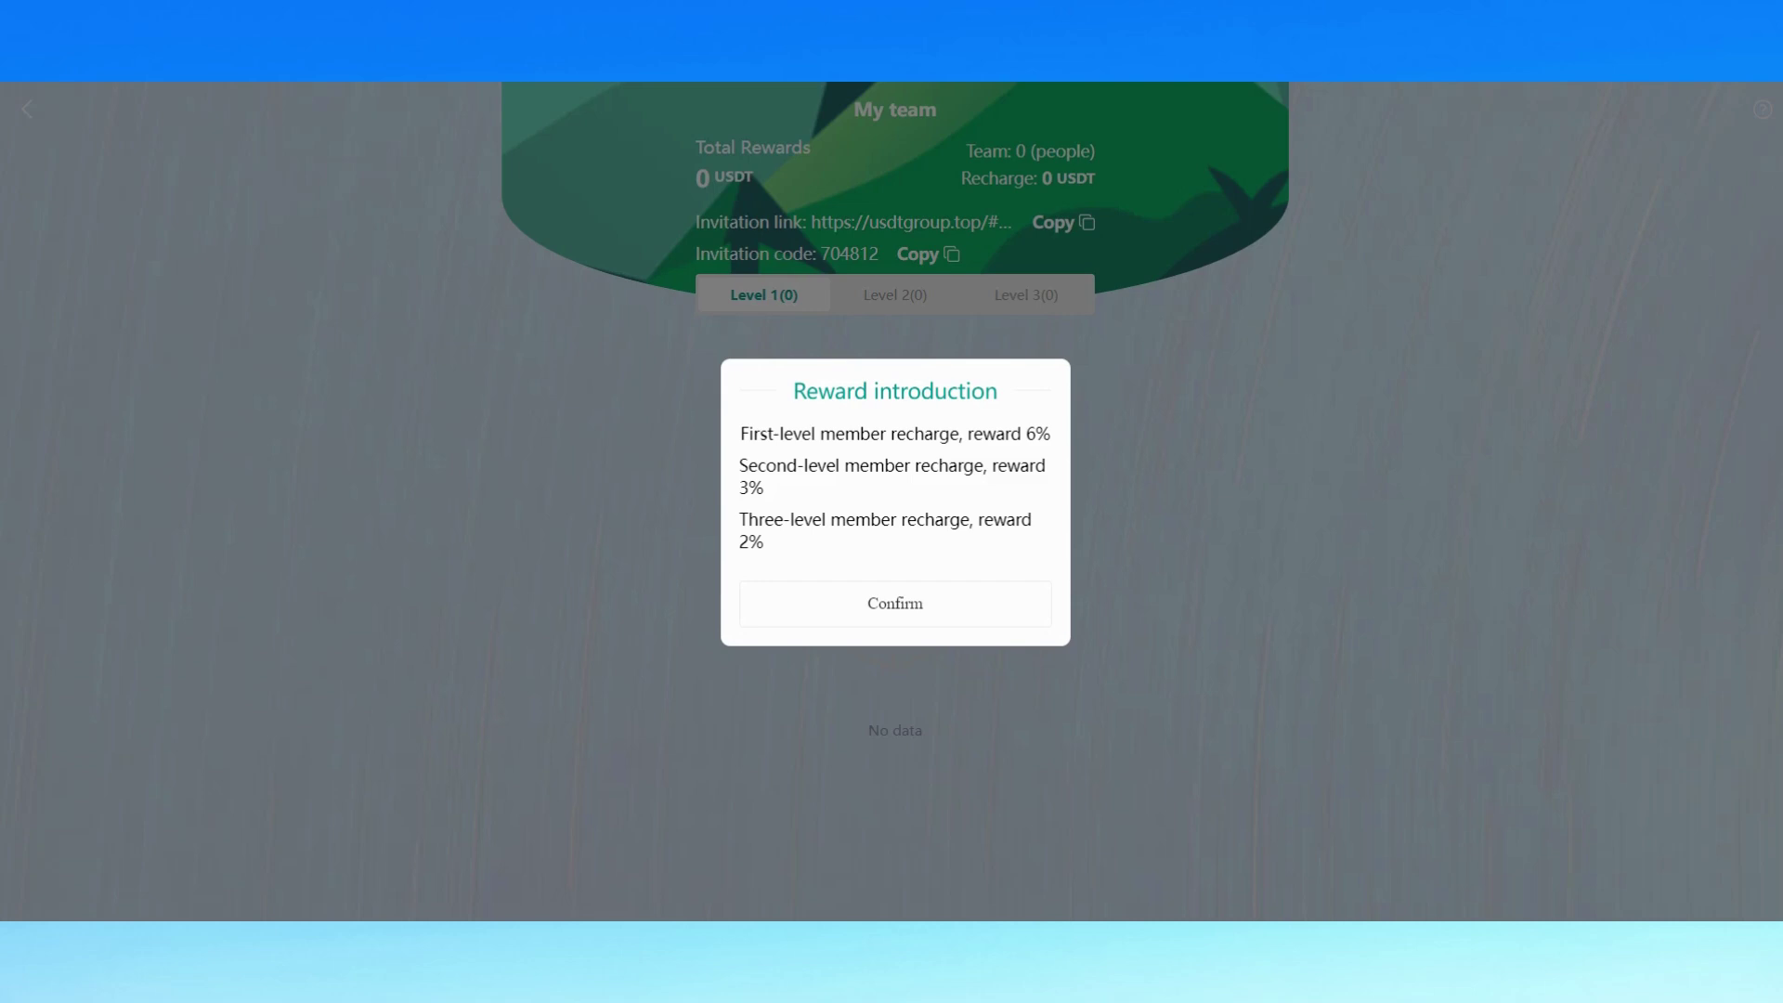
- Dismiss the reward introduction, view Level 2 team members, and leave the team page
left_click(895, 603)
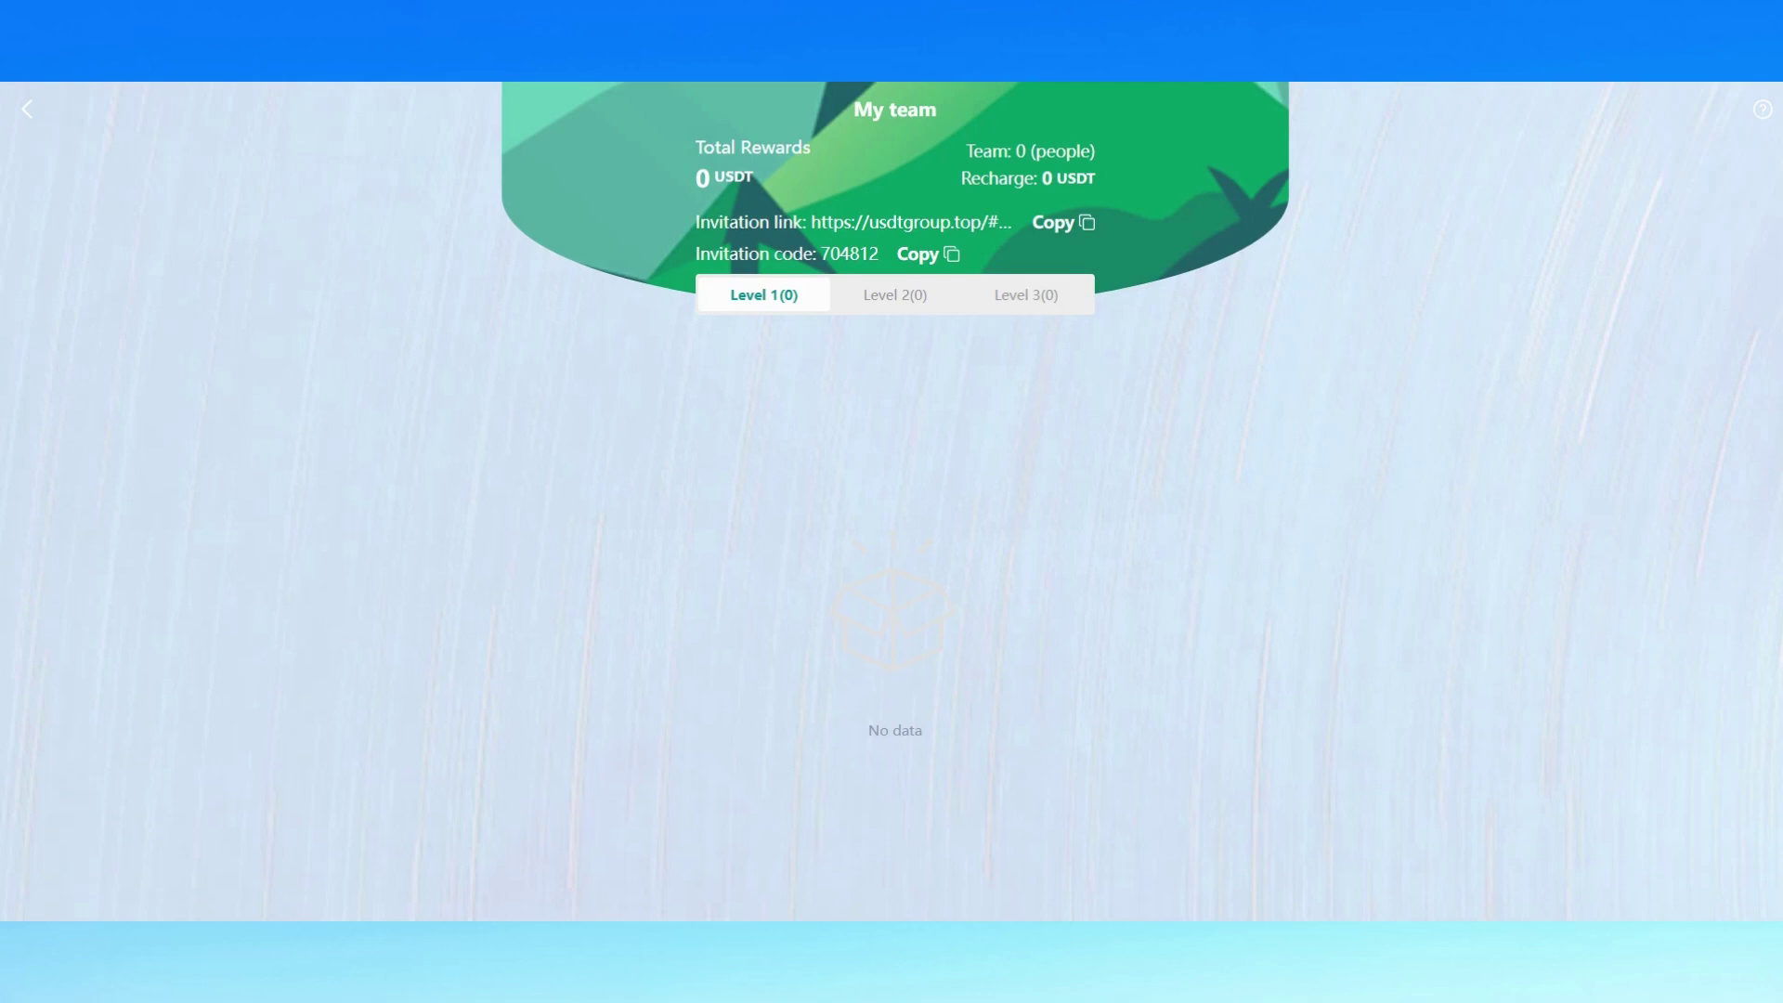
left_click(895, 295)
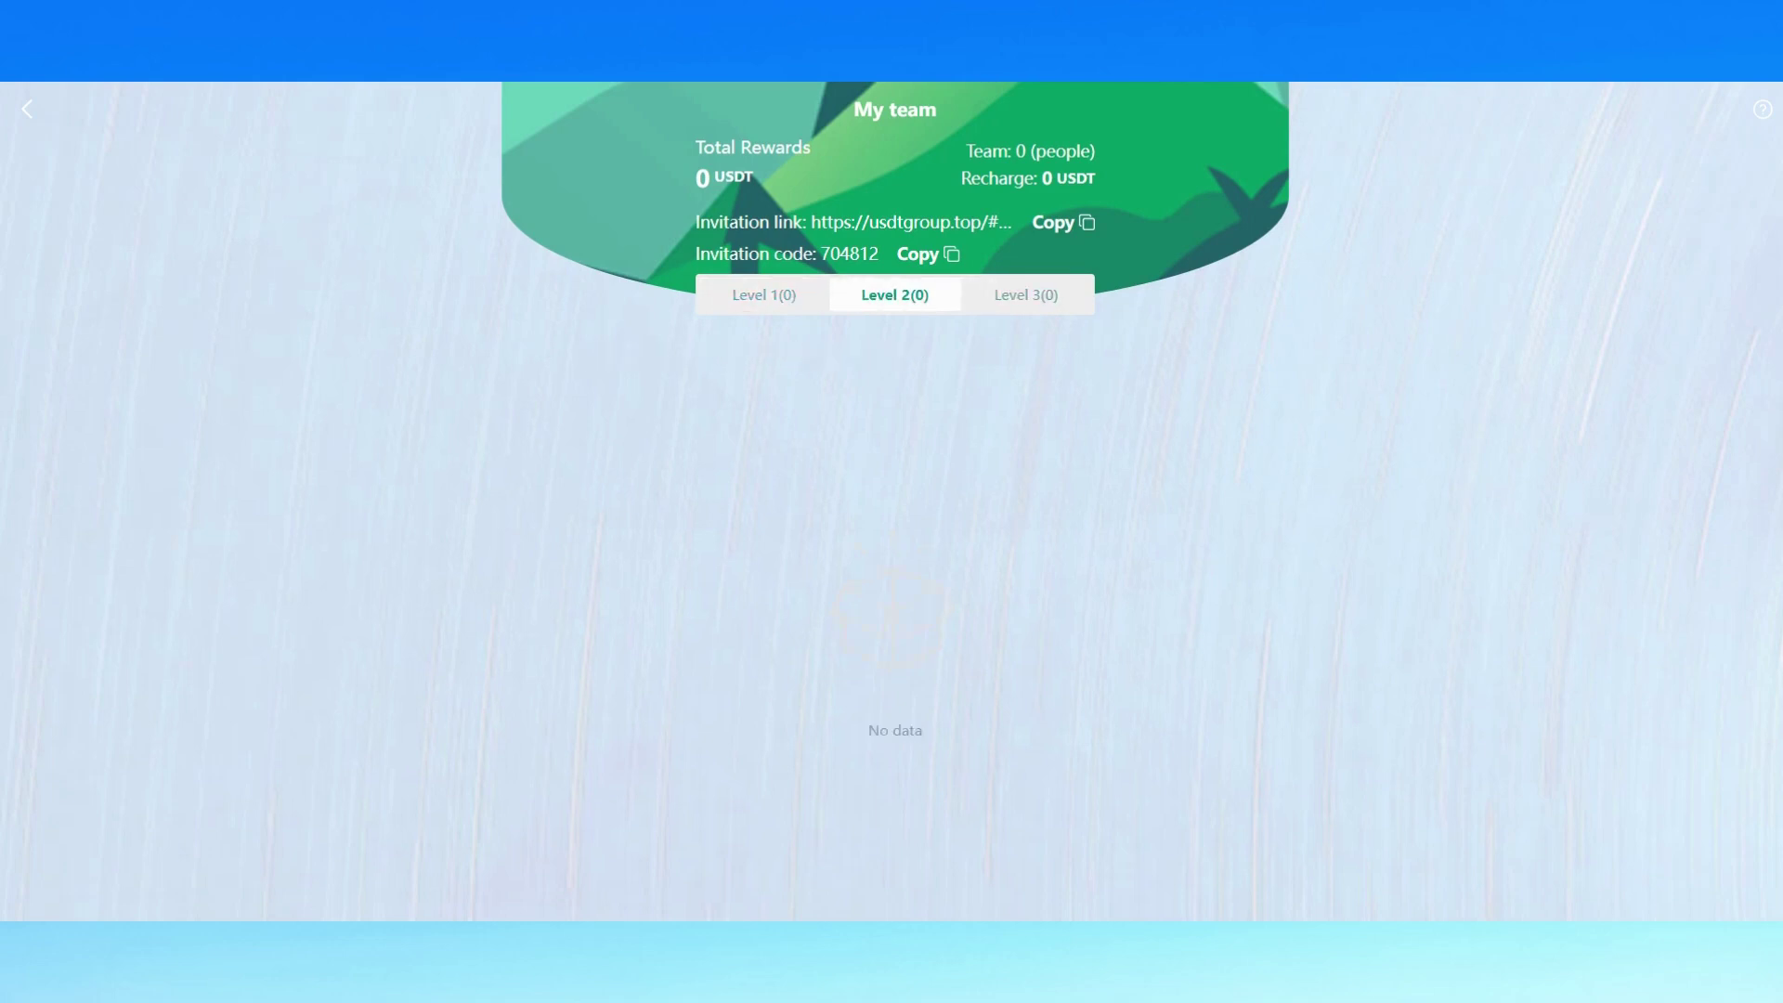
left_click(29, 109)
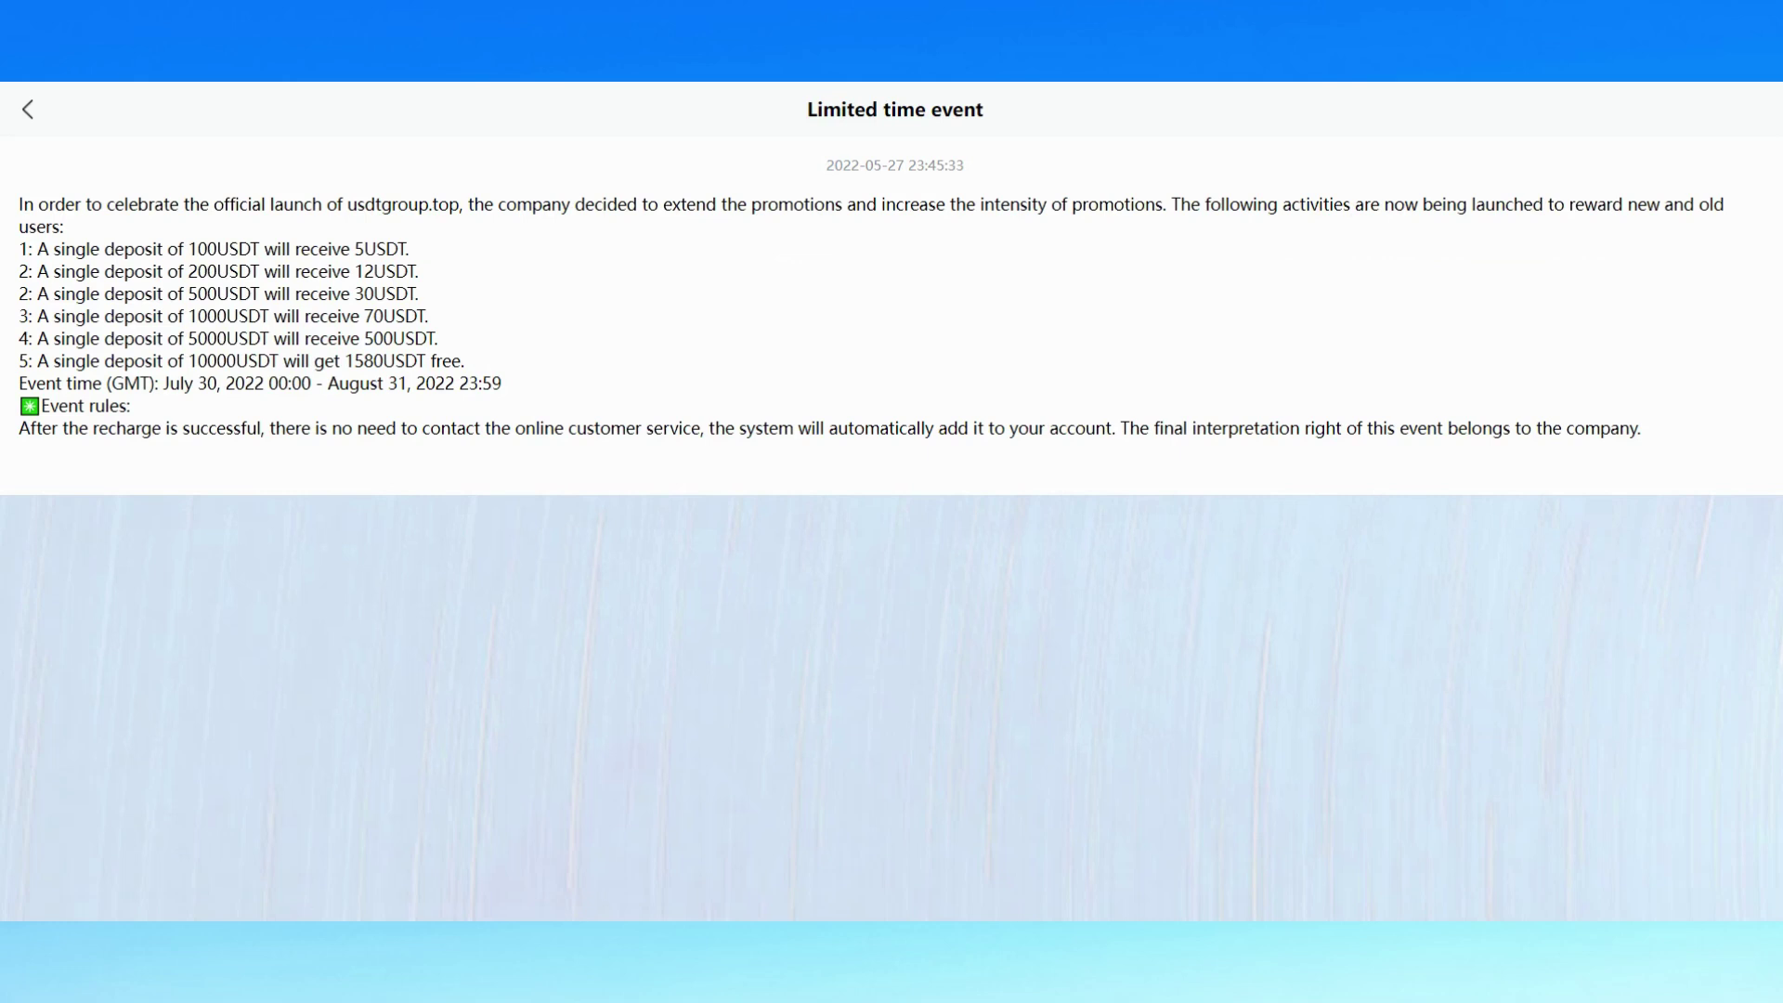
- Browse About us and the Invest fund plans, then view the Live Chat support contacts
left_click(26, 109)
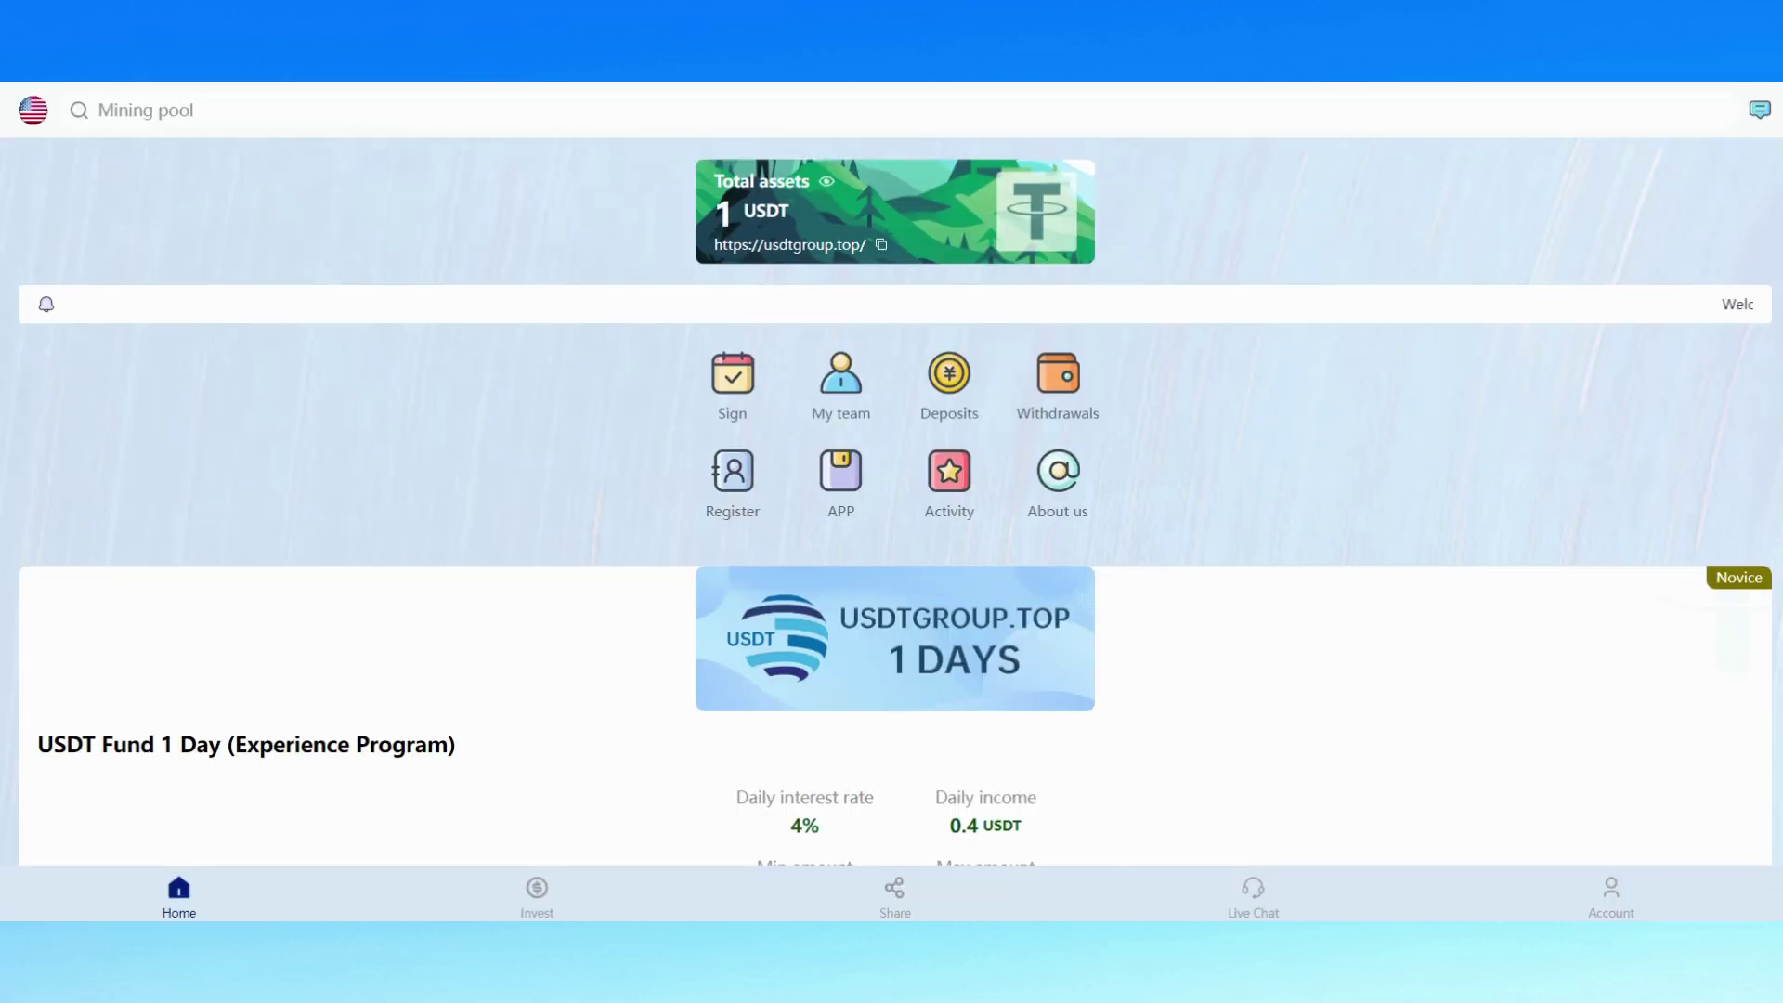
left_click(1058, 481)
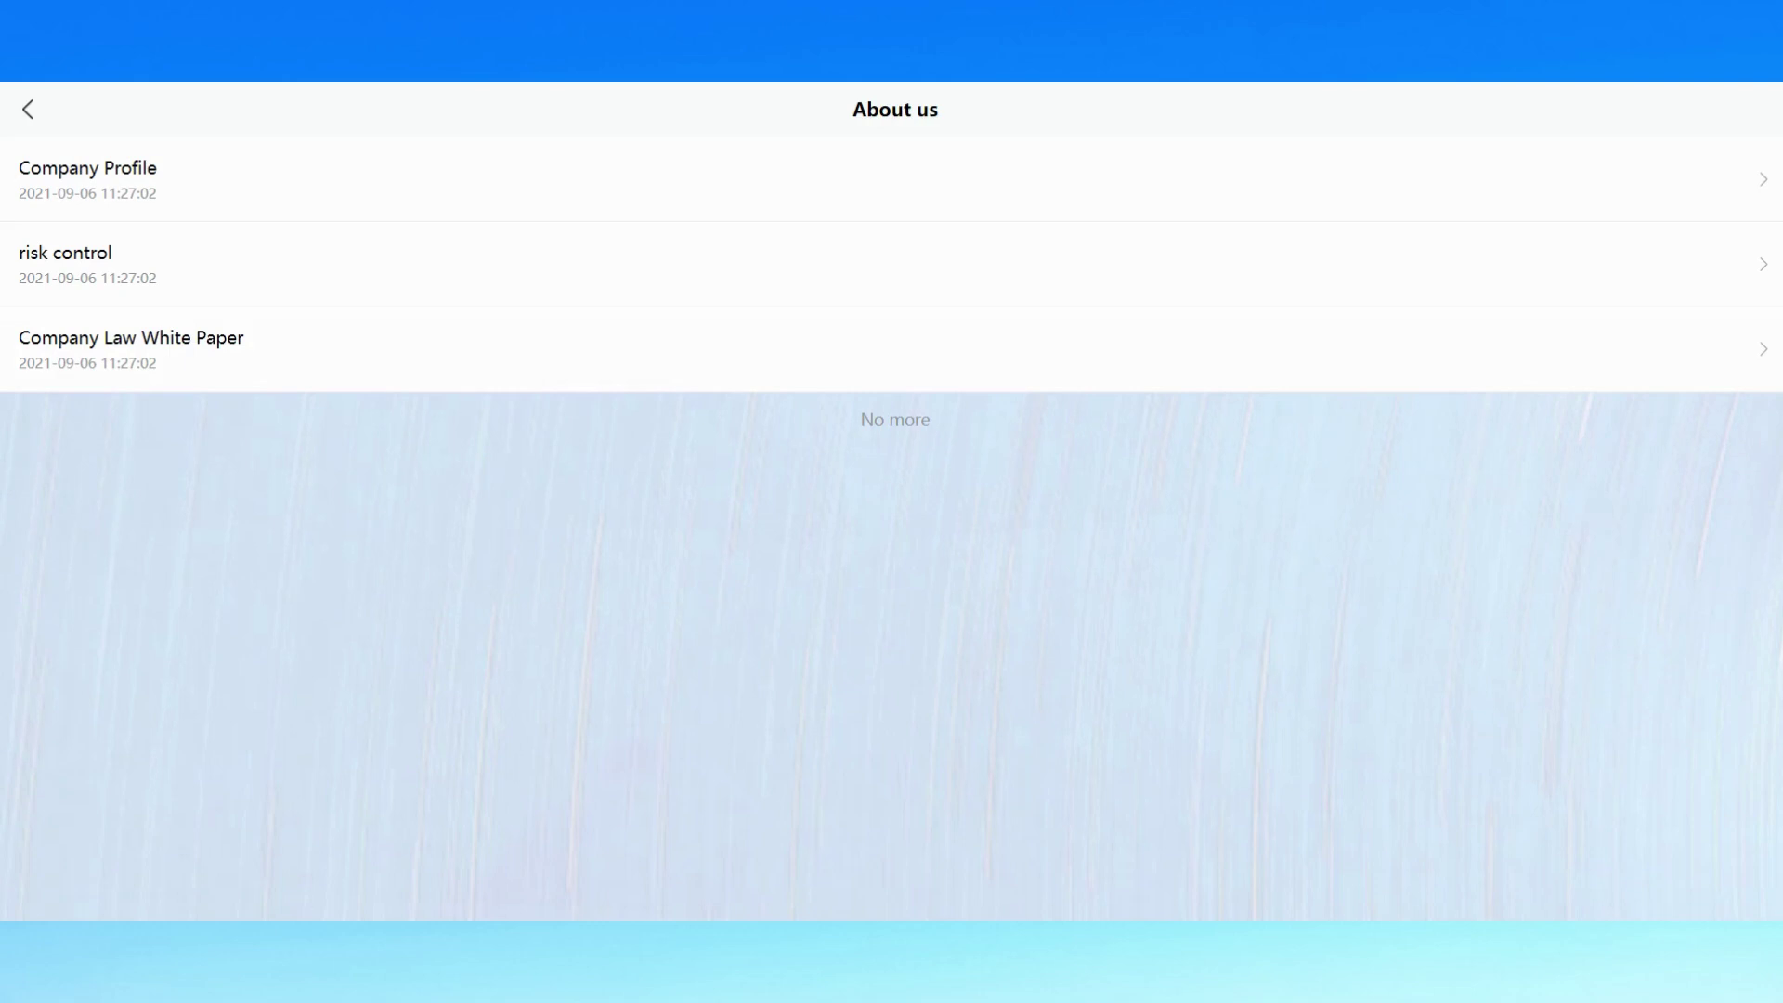
left_click(26, 109)
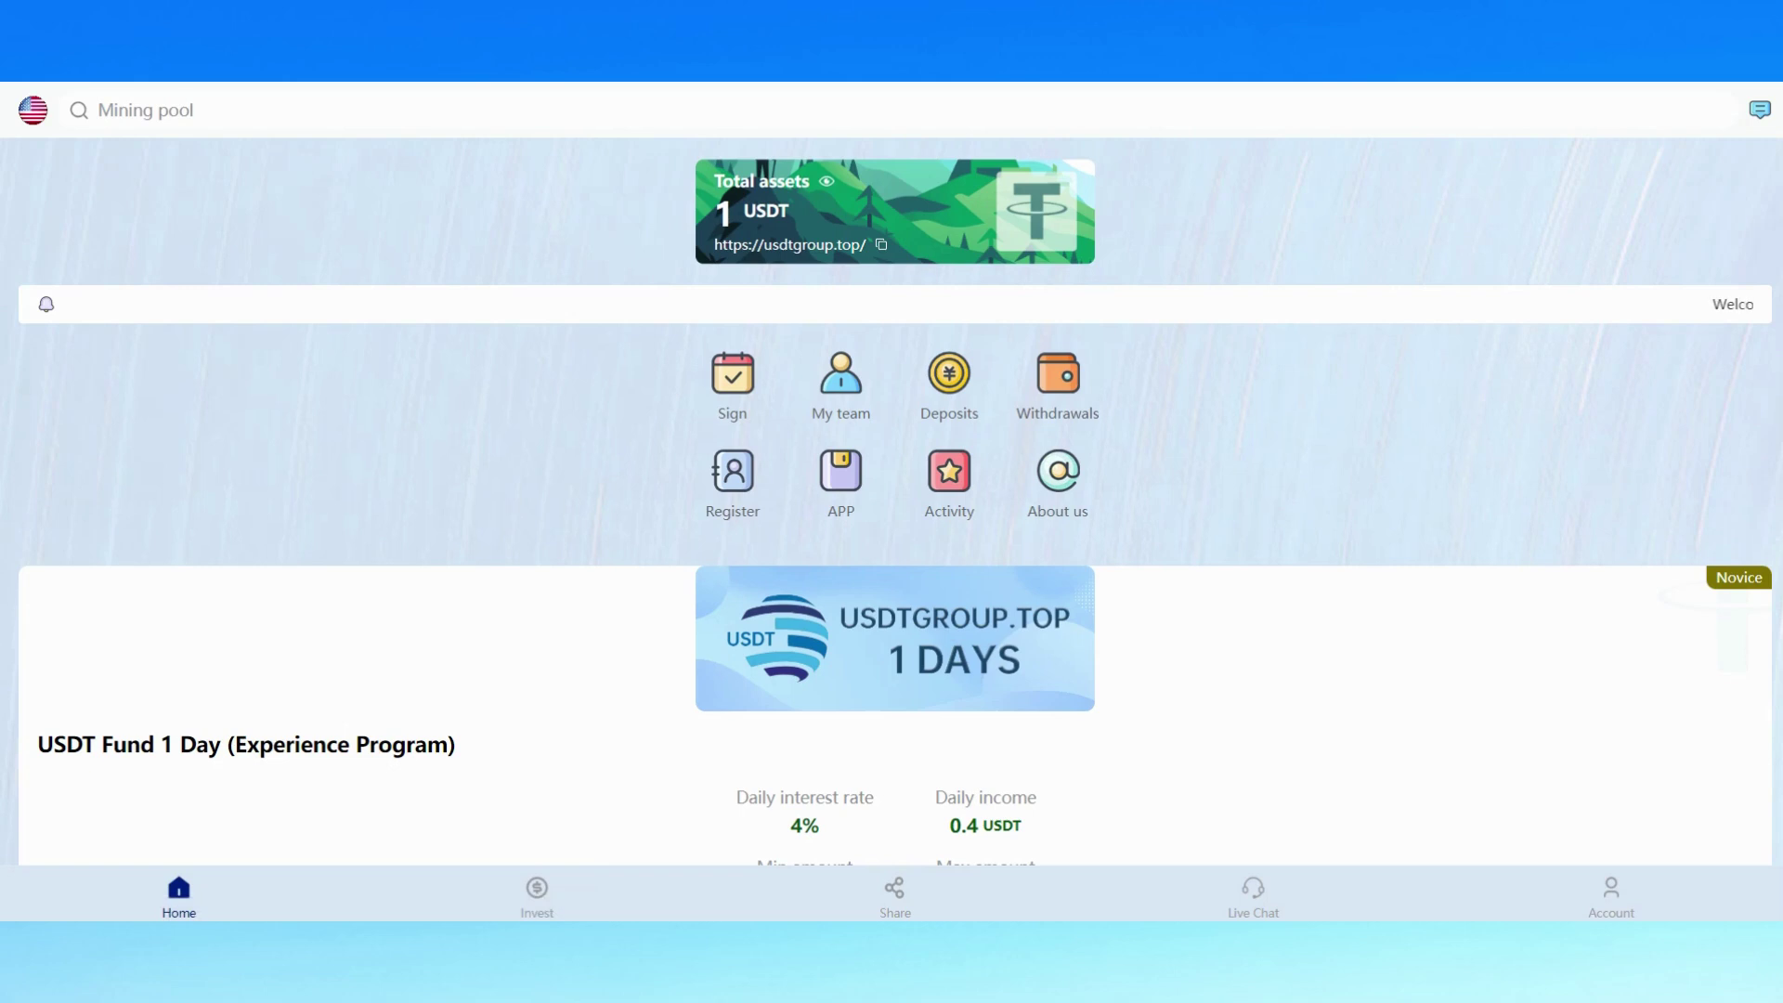
scroll(892, 557, "down", 5)
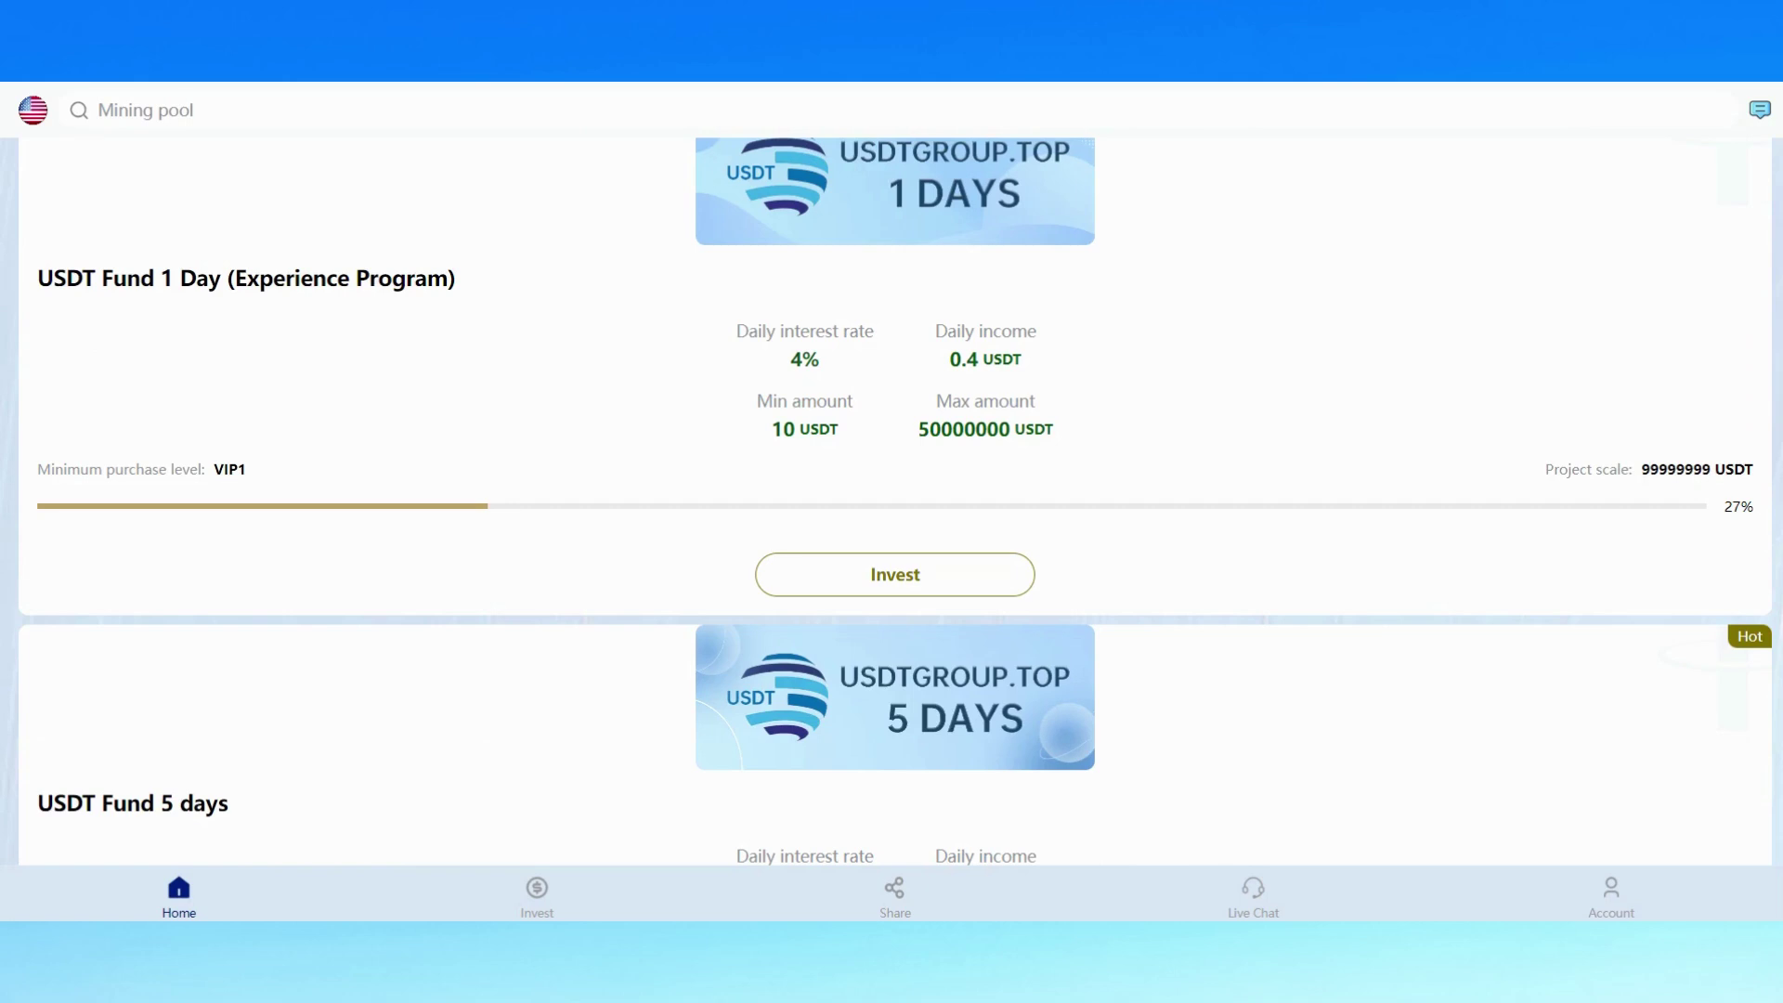
left_click(537, 898)
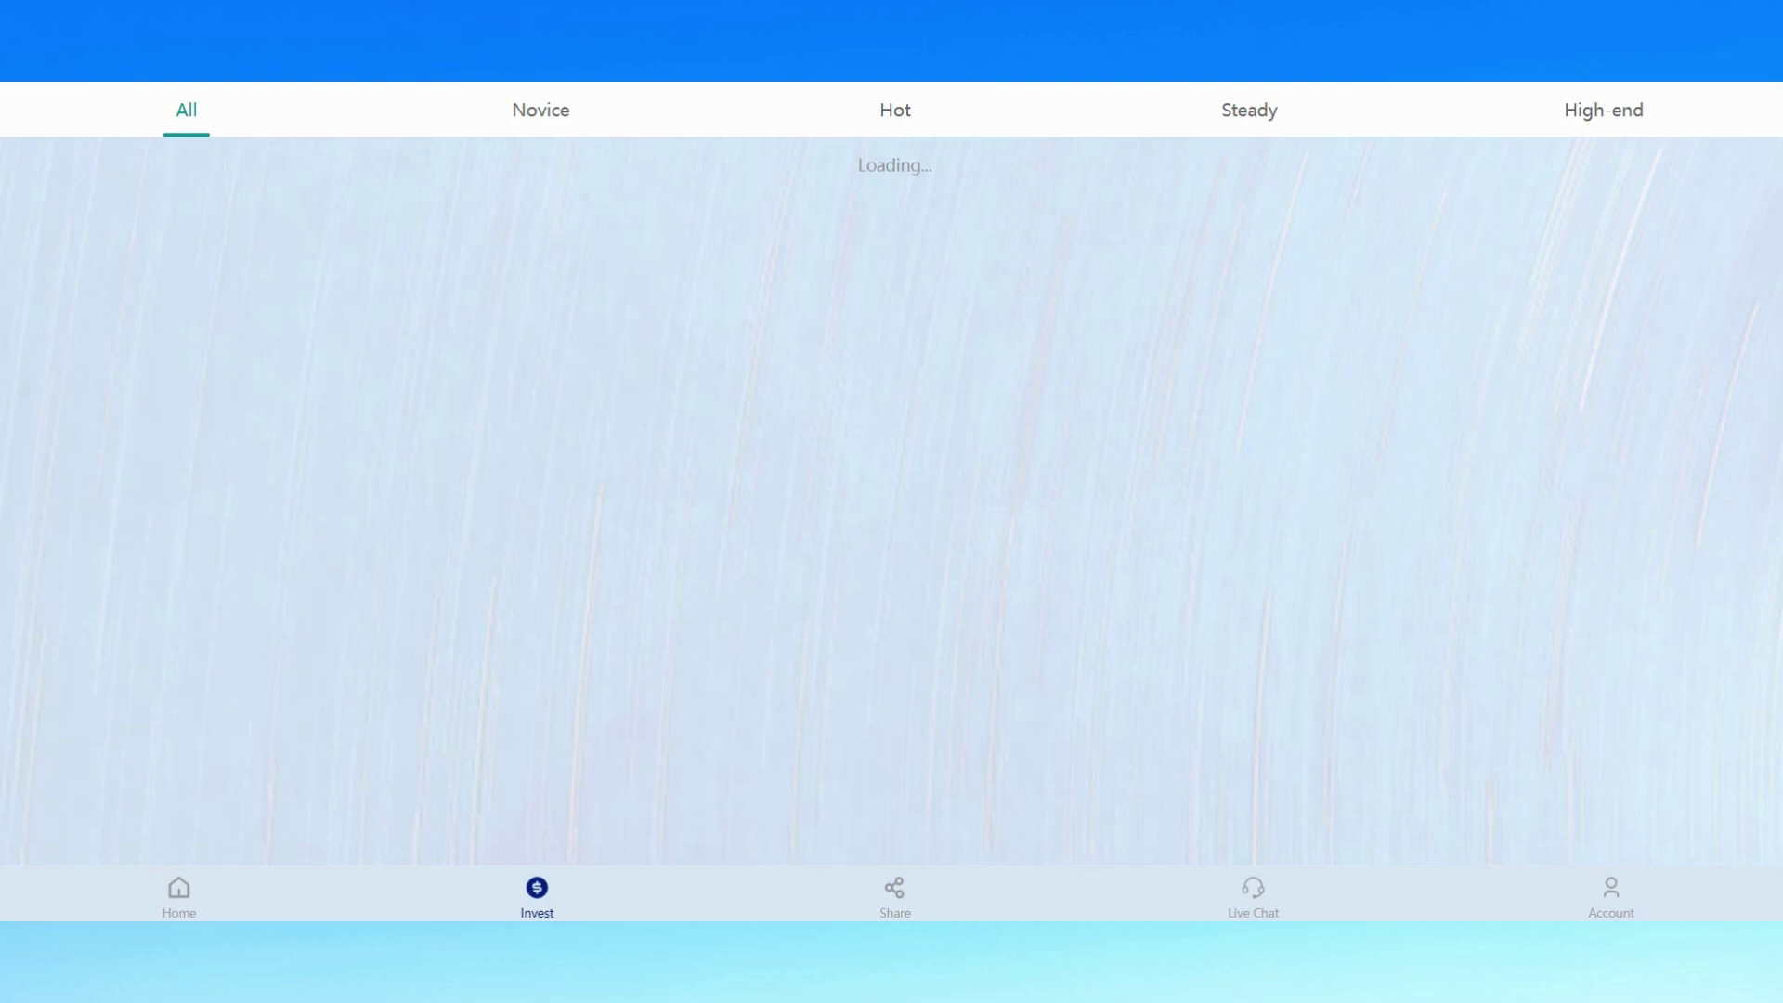
left_click(1252, 897)
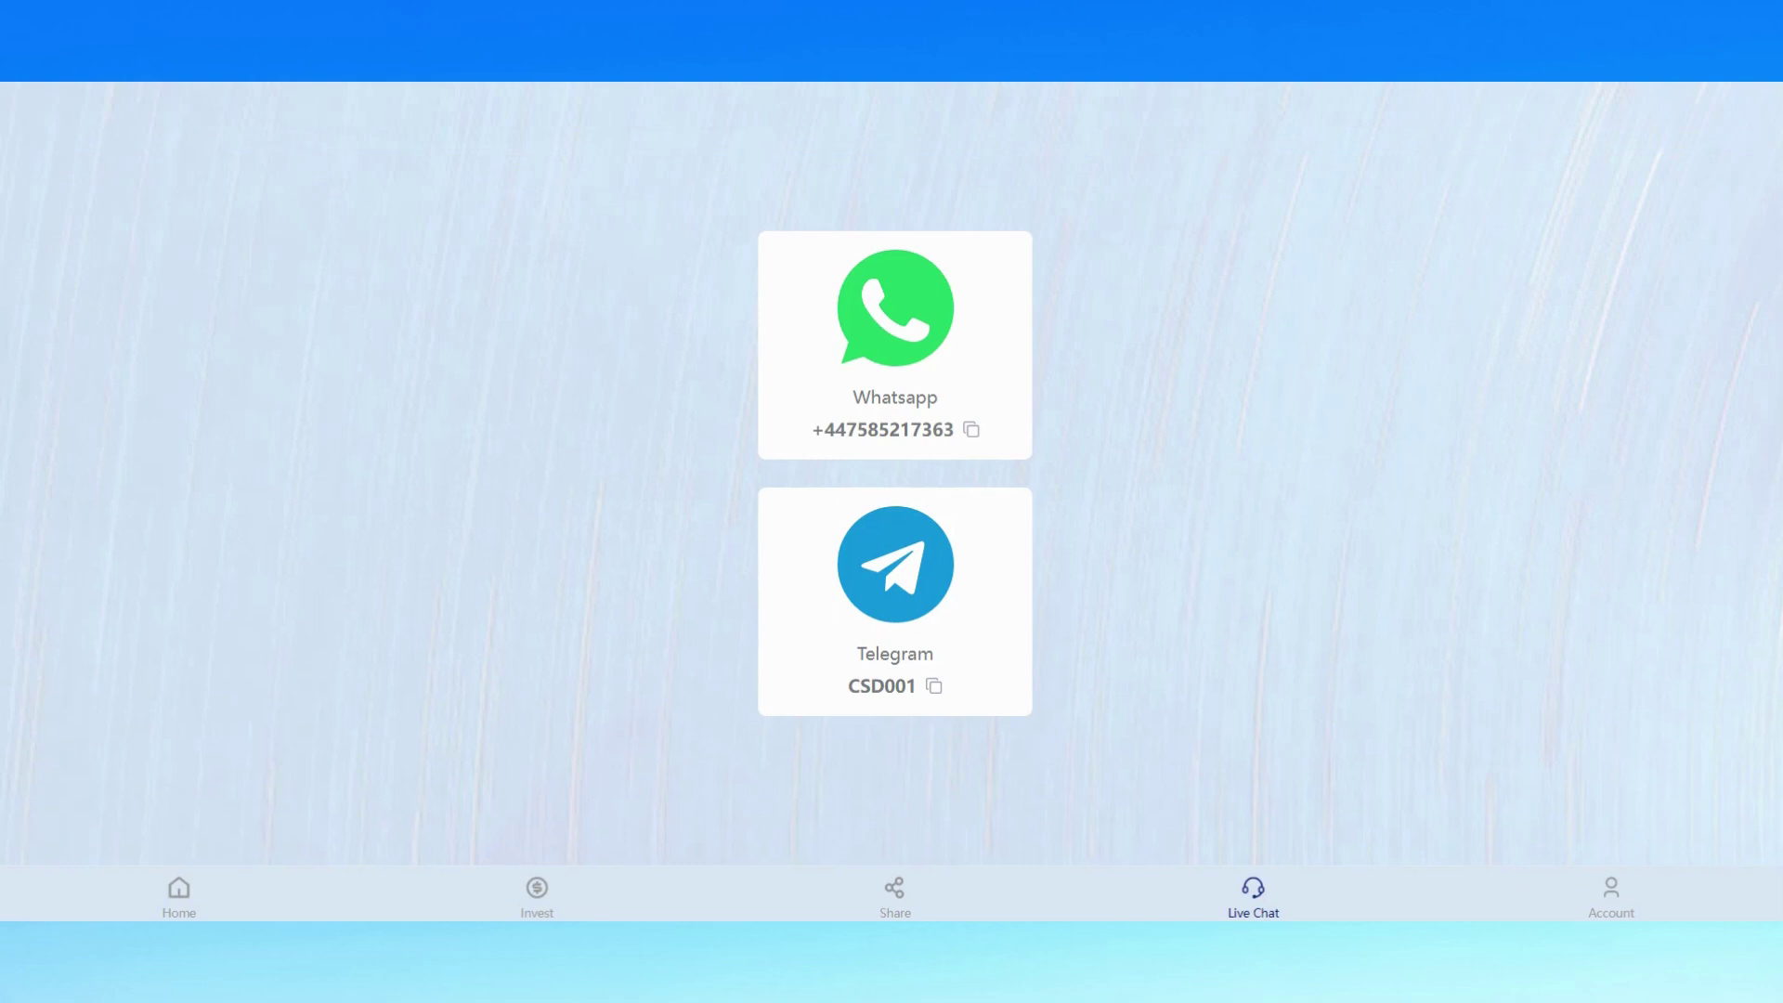
- View the transaction details from the Account overview
left_click(1610, 898)
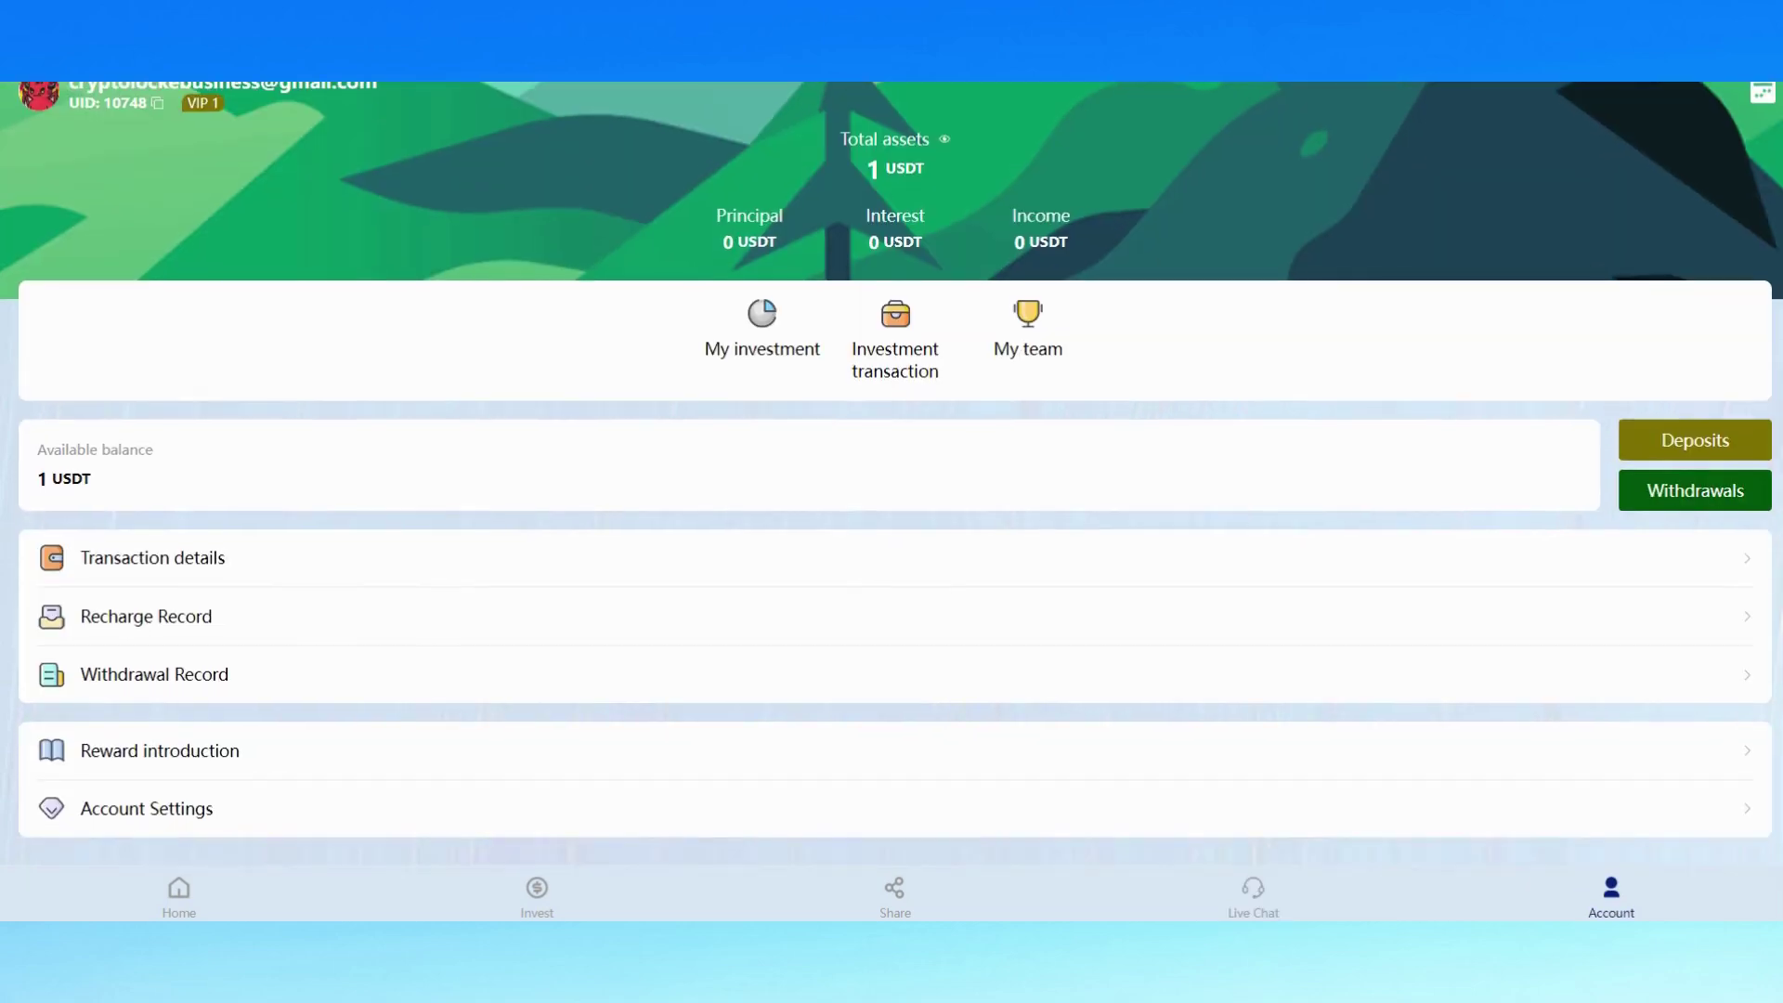
left_click(1695, 512)
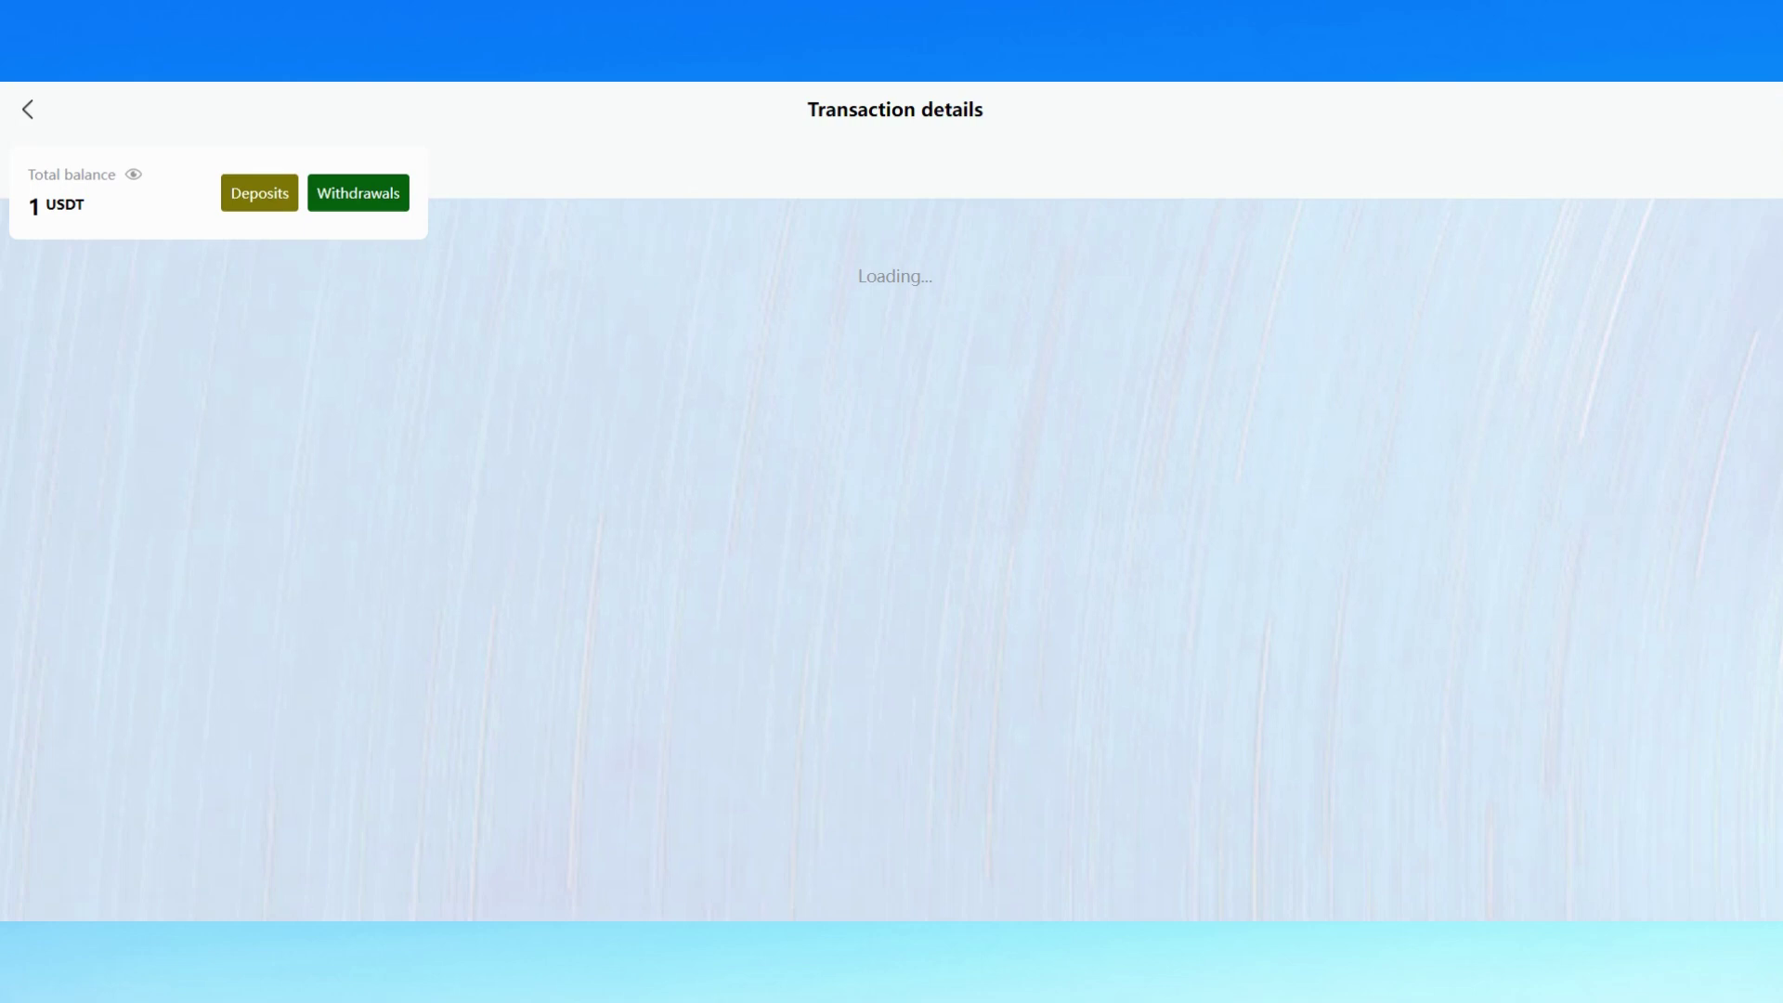
left_click(27, 110)
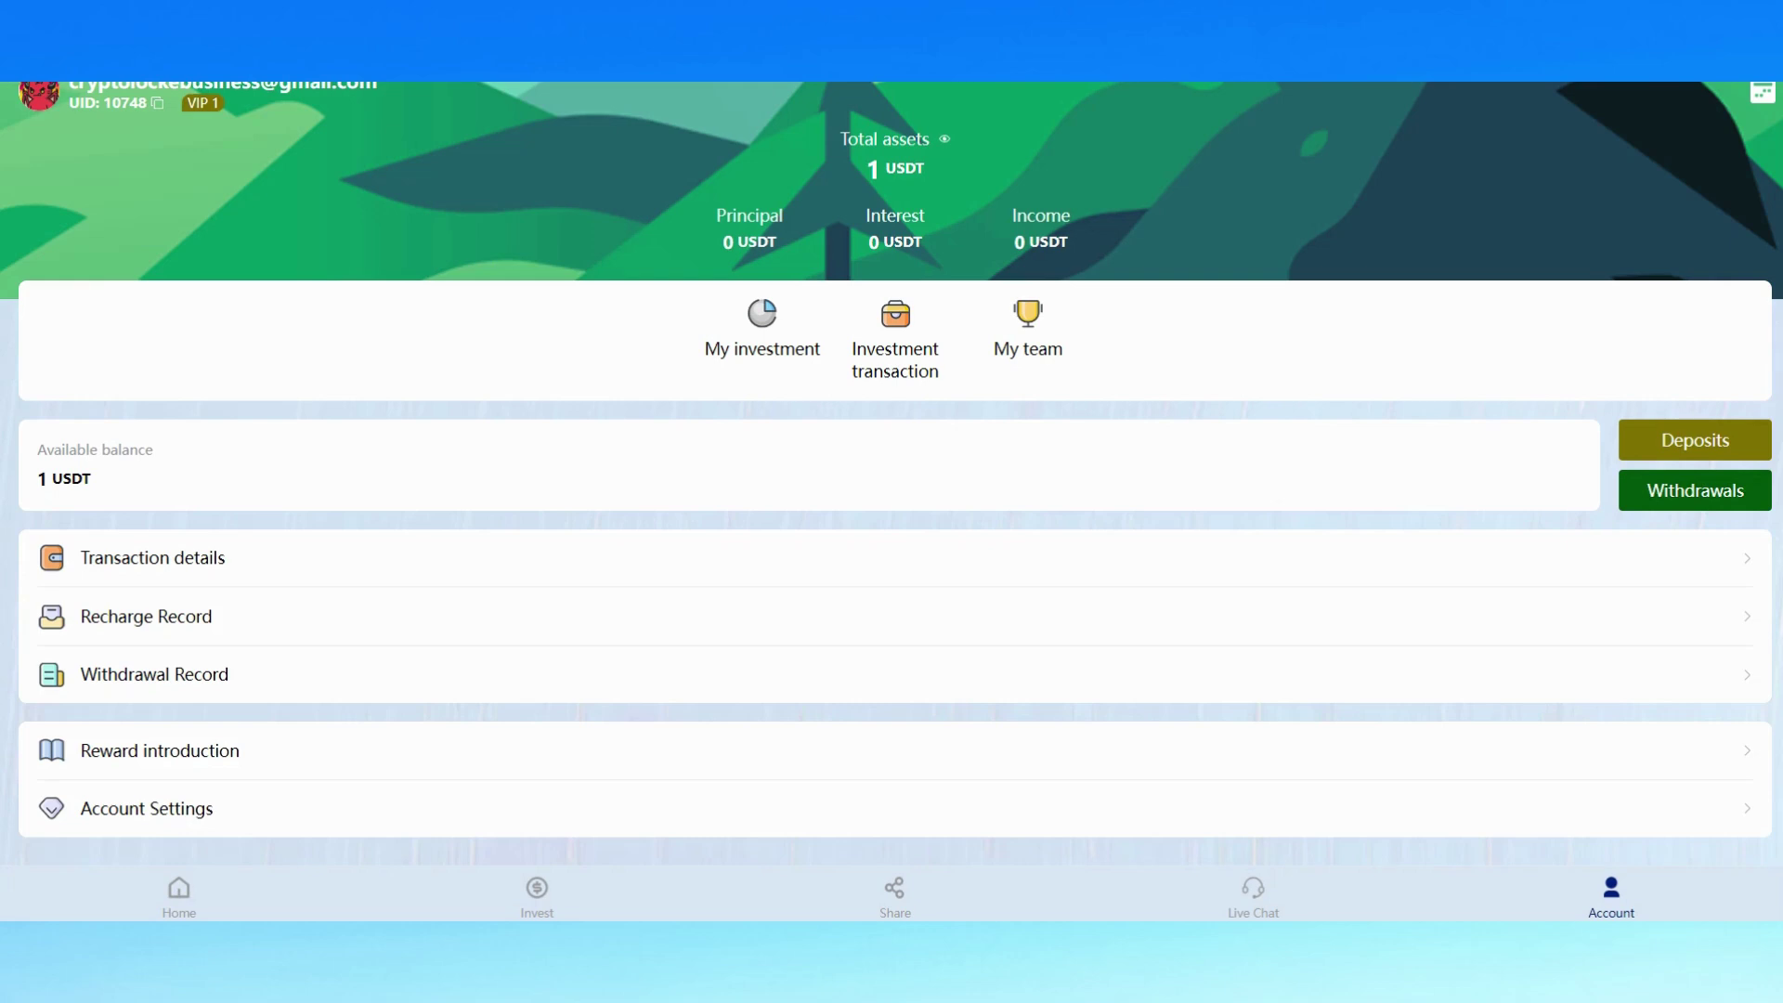
- Look through Account Settings and Language, then return to Home
left_click(146, 808)
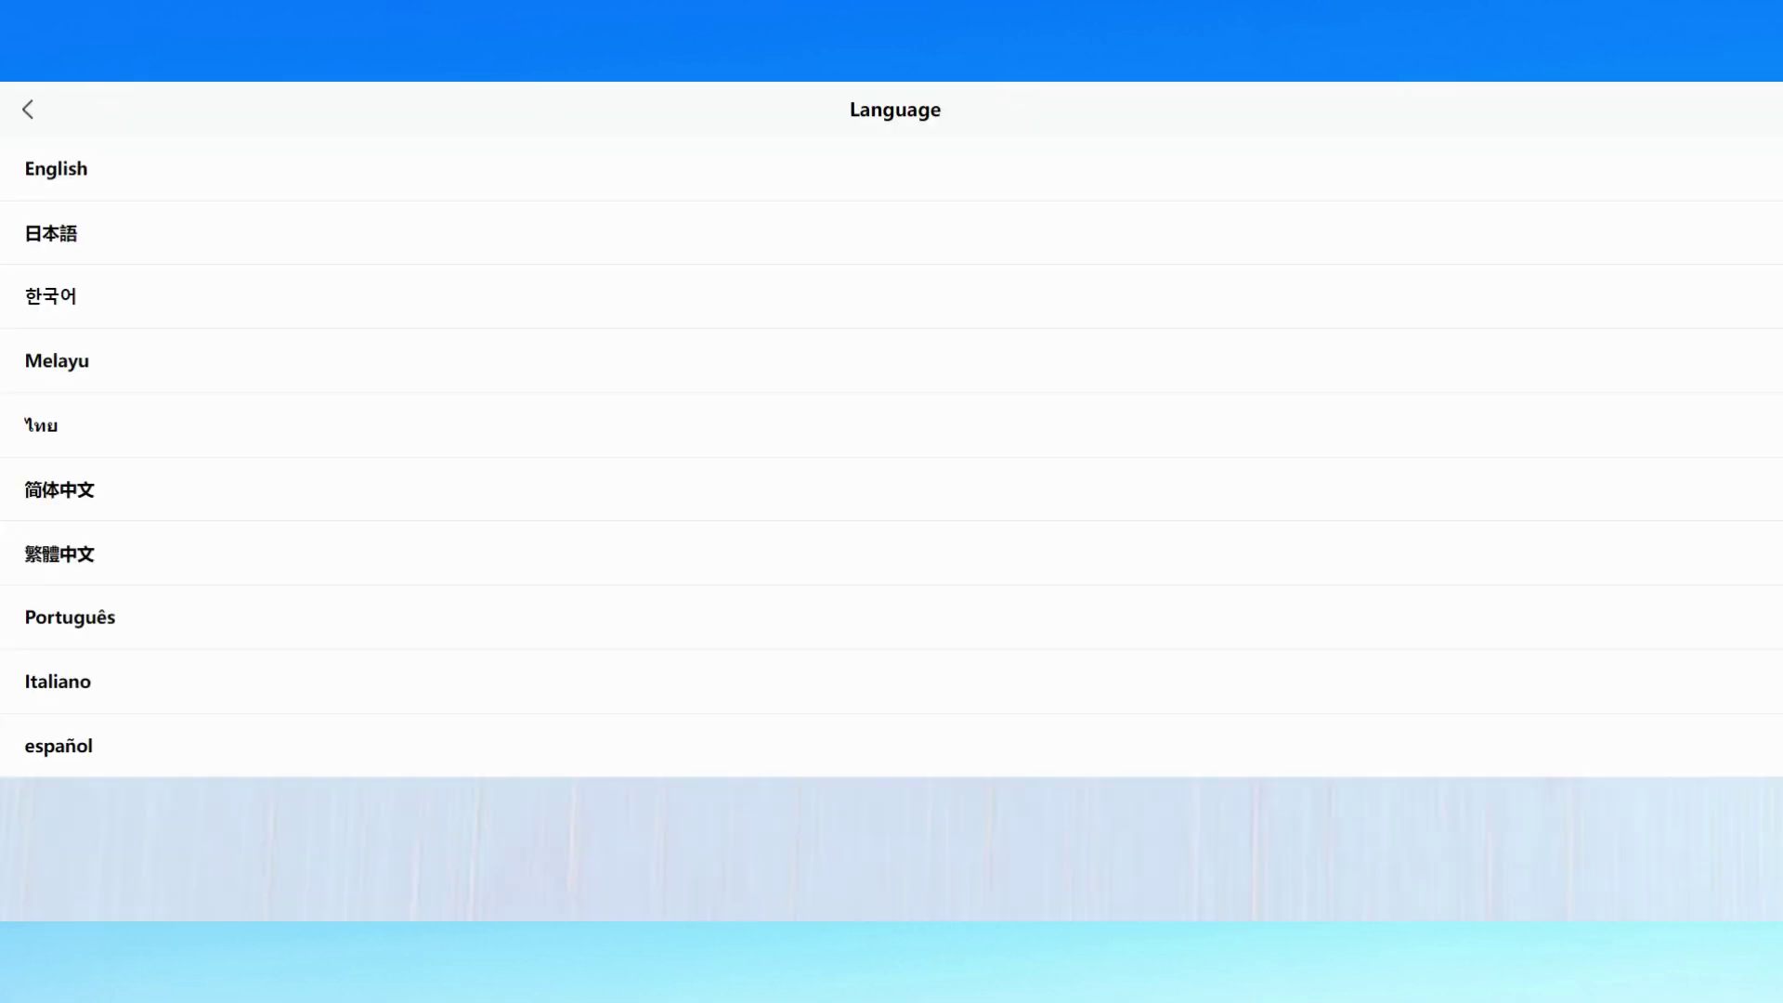
left_click(27, 110)
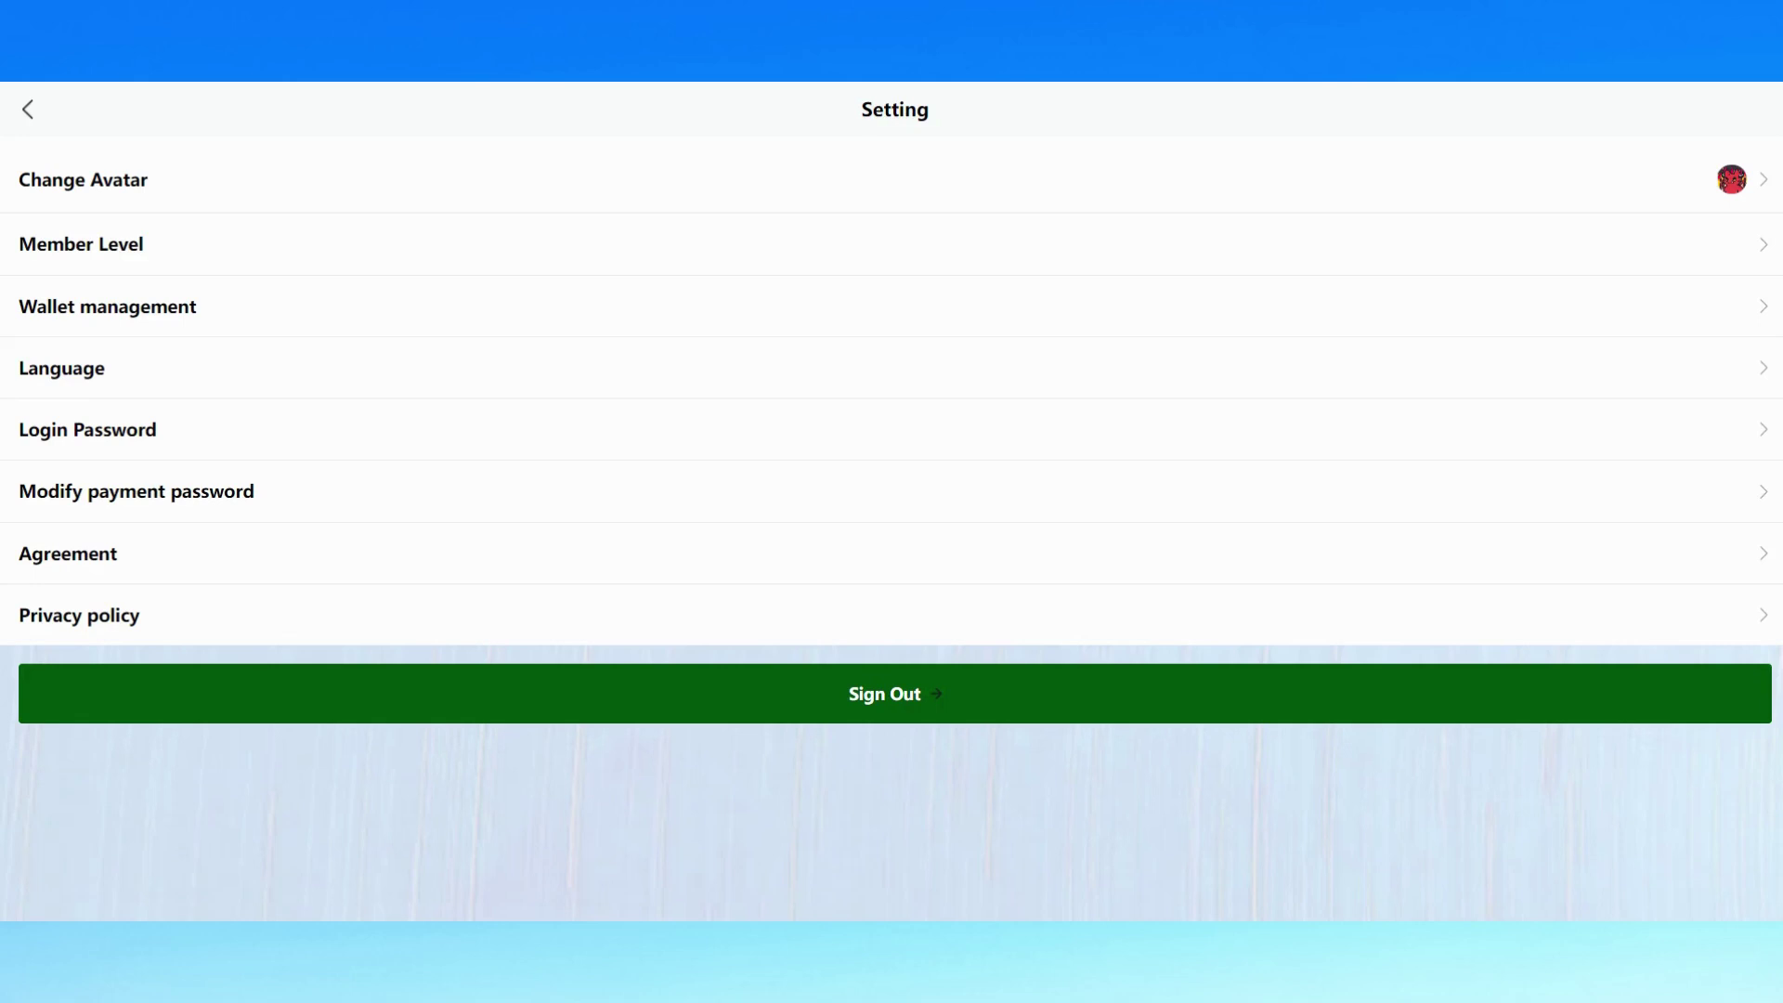
left_click(27, 110)
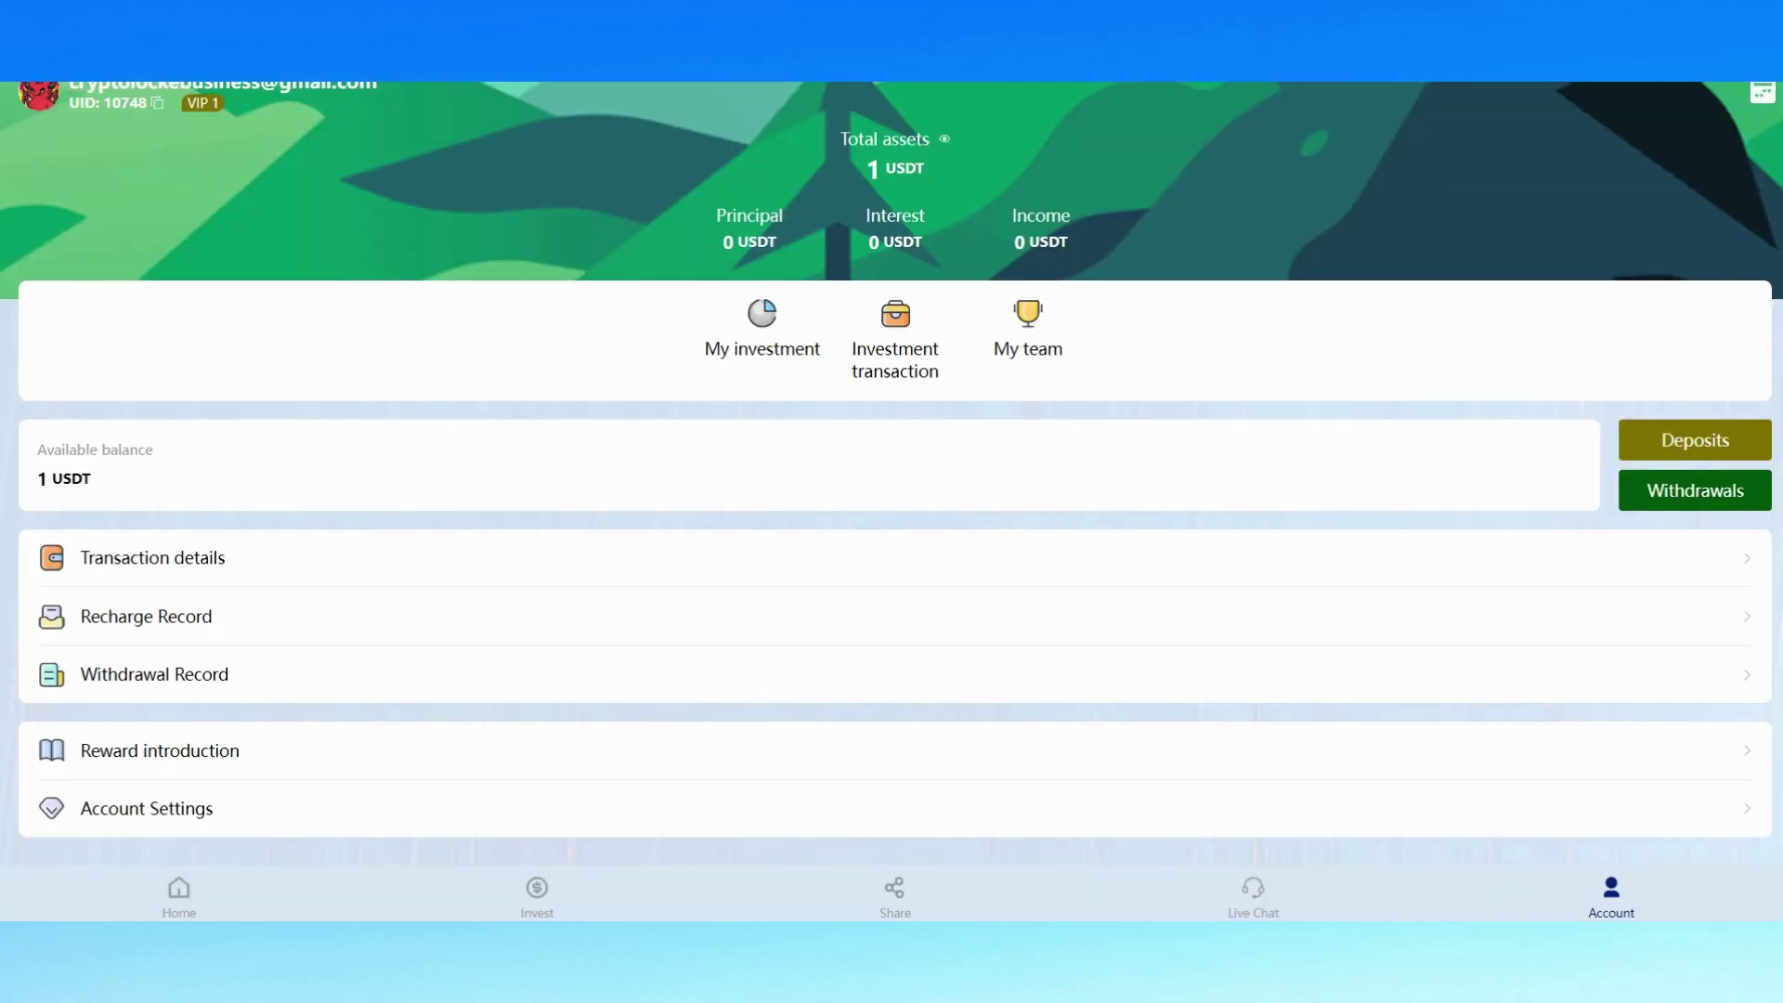
left_click(178, 898)
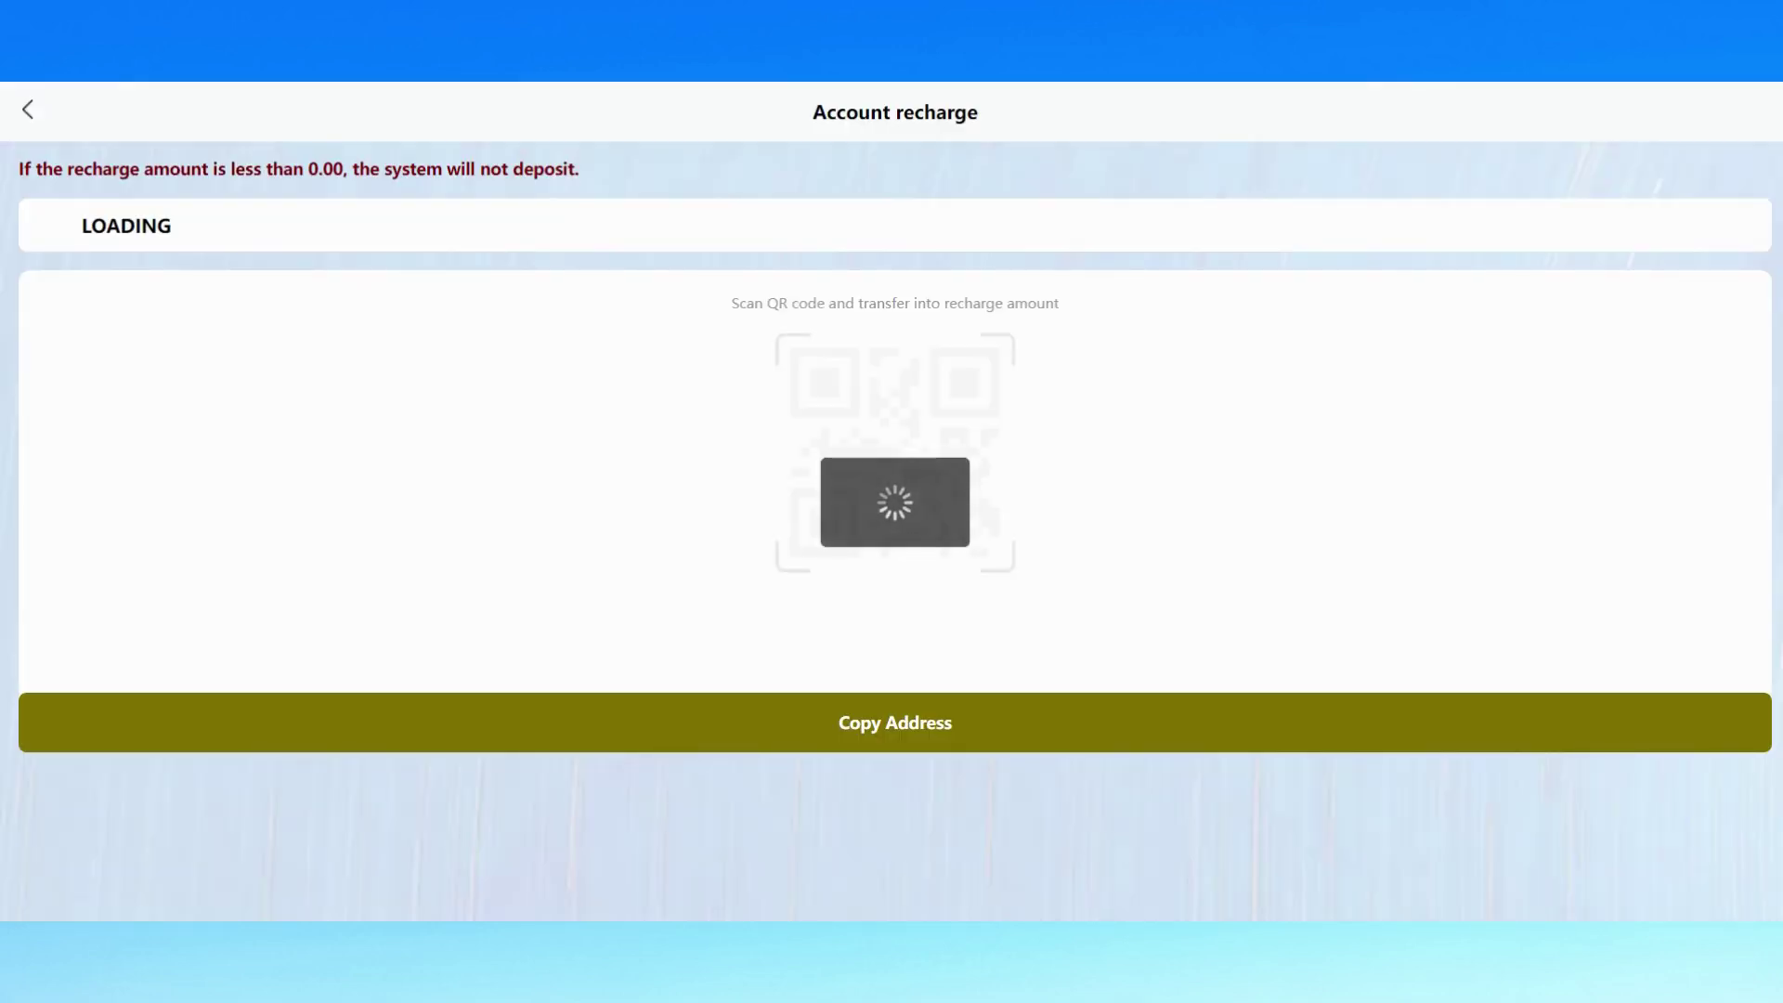
- Copy the deposit address and paste it as the TronLink send recipient
left_click(896, 723)
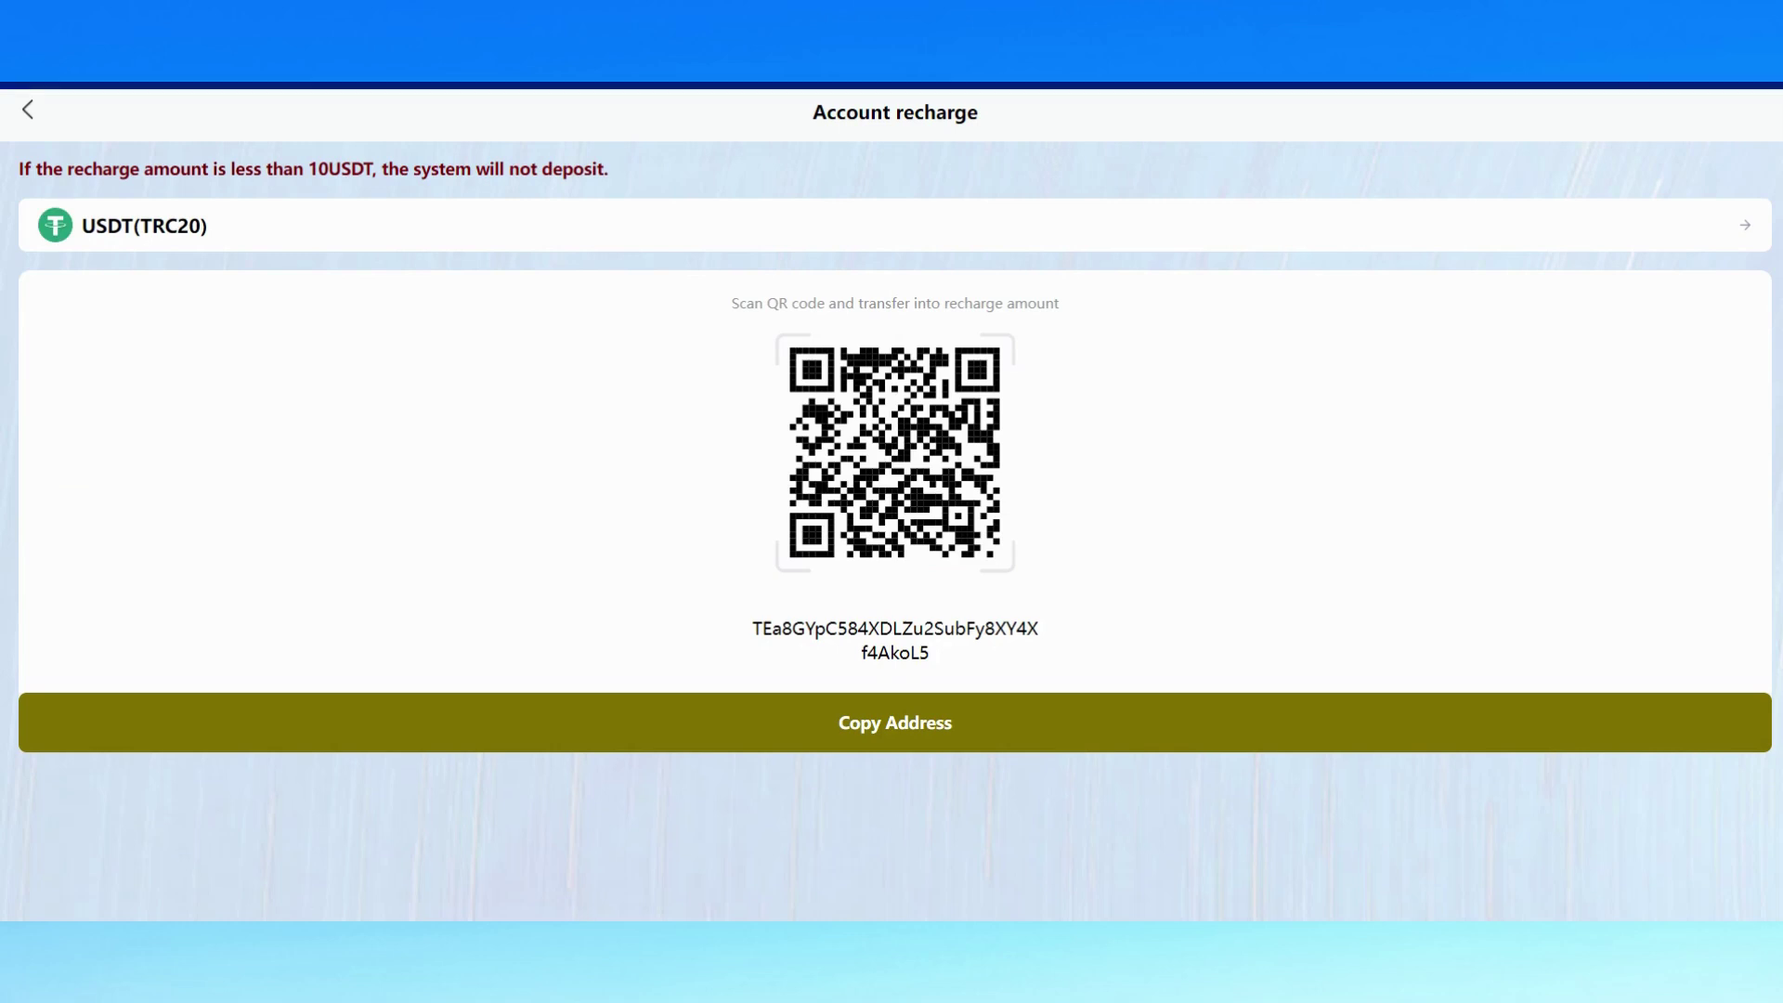
left_click(1598, 82)
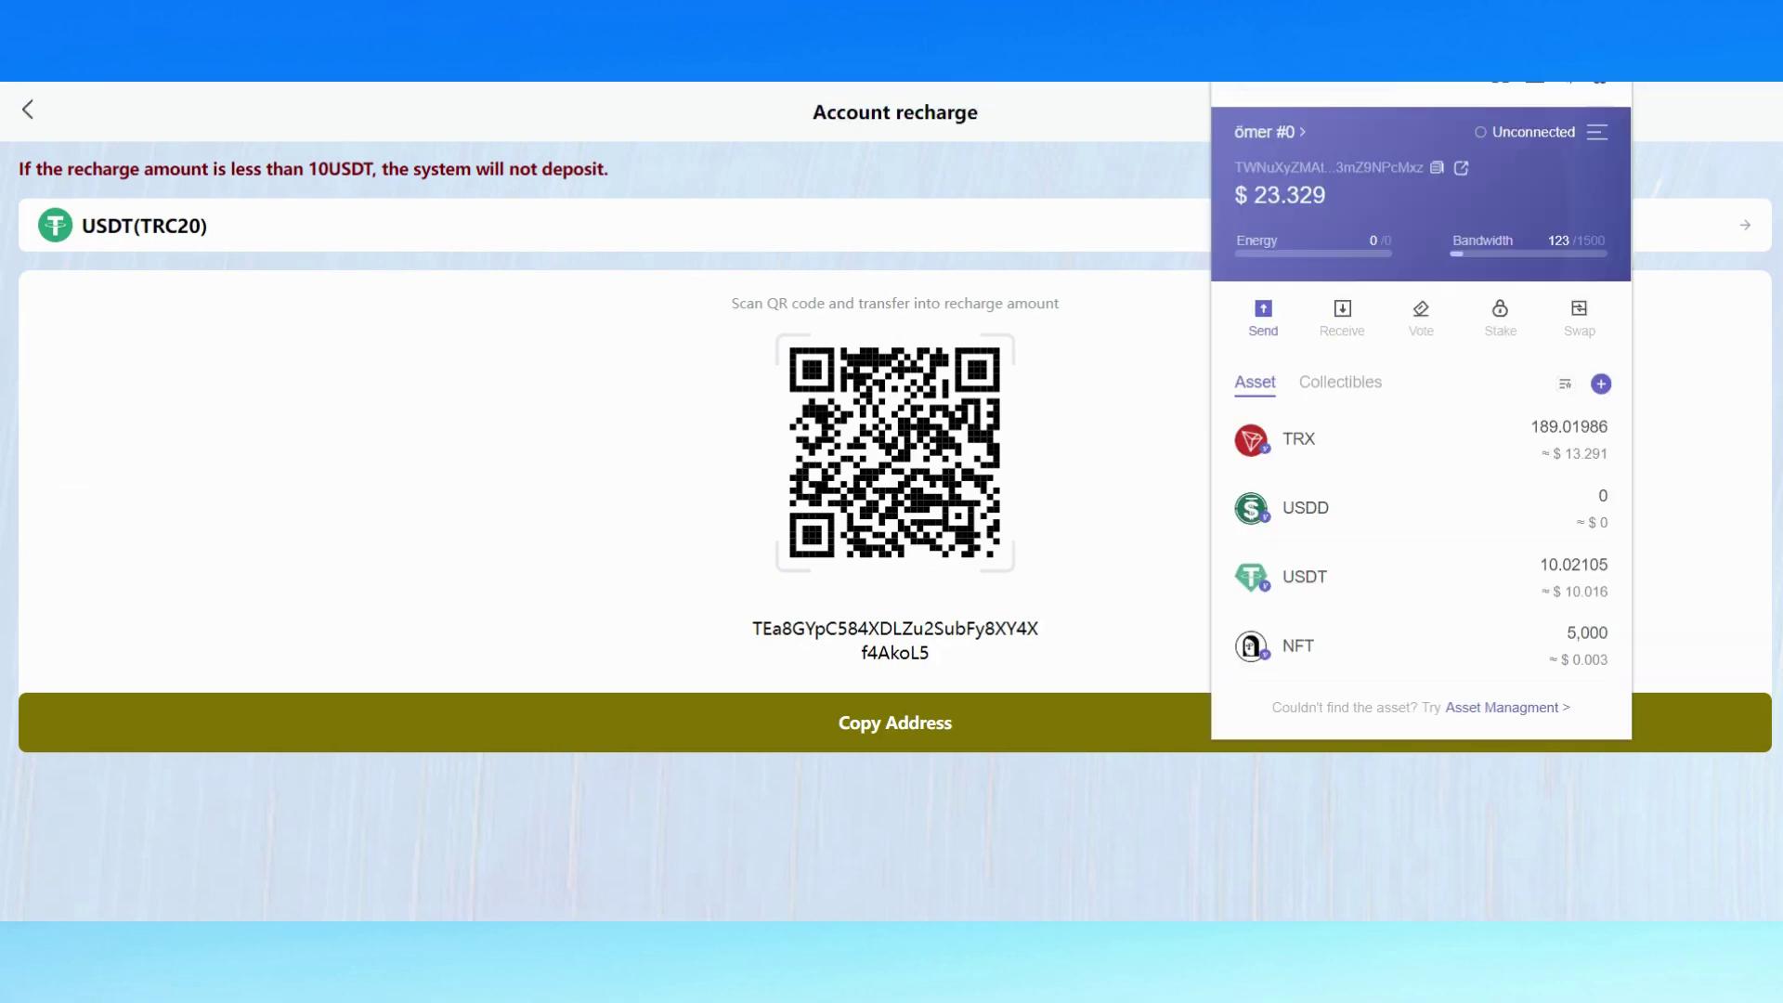
left_click(1262, 318)
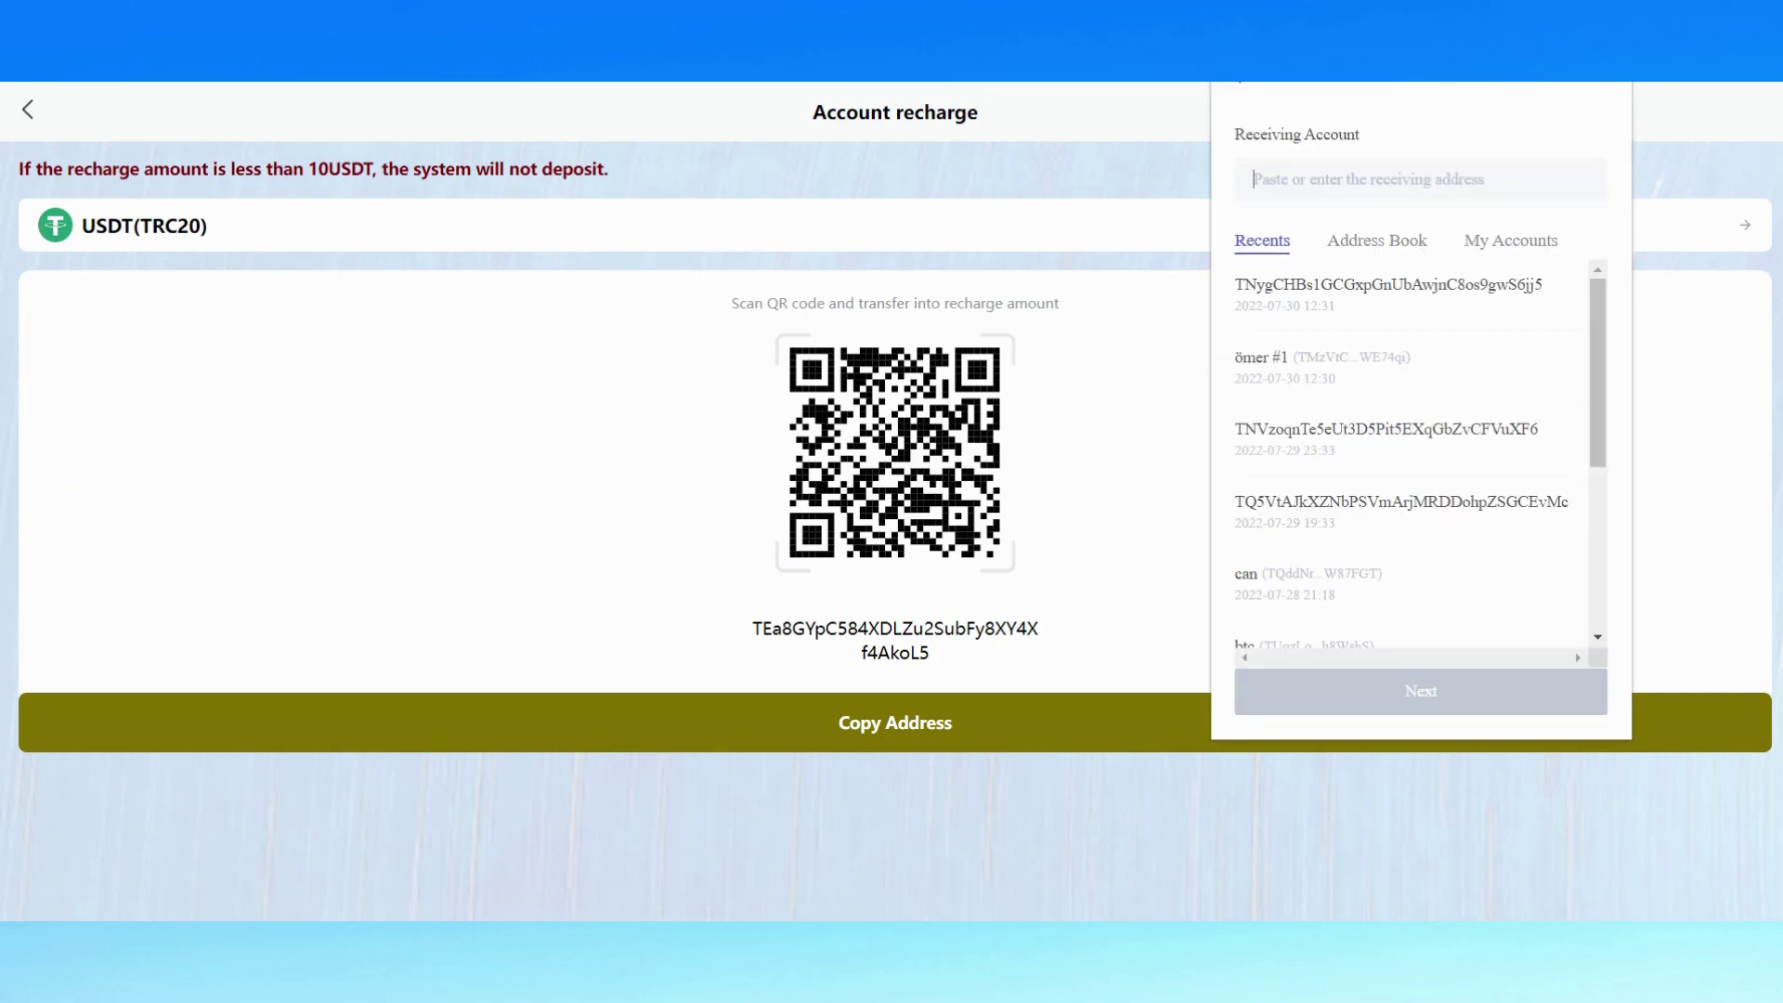
key("ctrl+v")
left_click(1421, 692)
- Send and sign a 10 USDT transfer in TronLink
left_click(1421, 178)
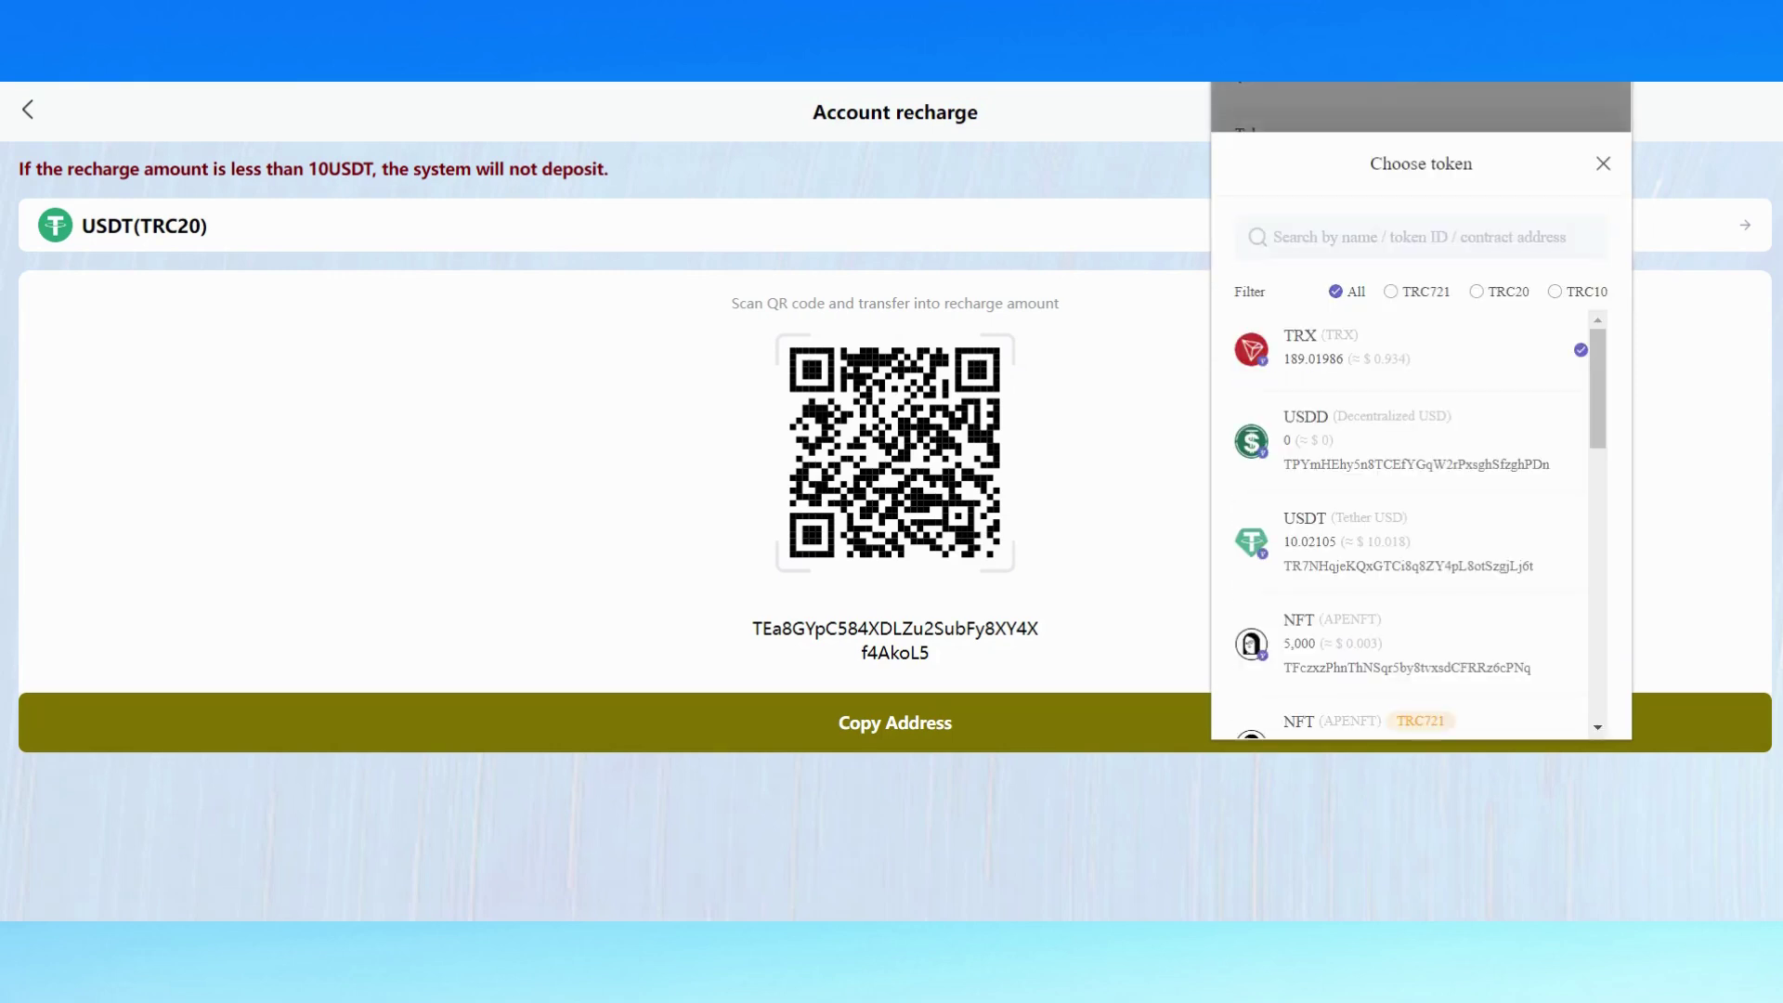
left_click(1407, 540)
left_click(1380, 351)
type("10")
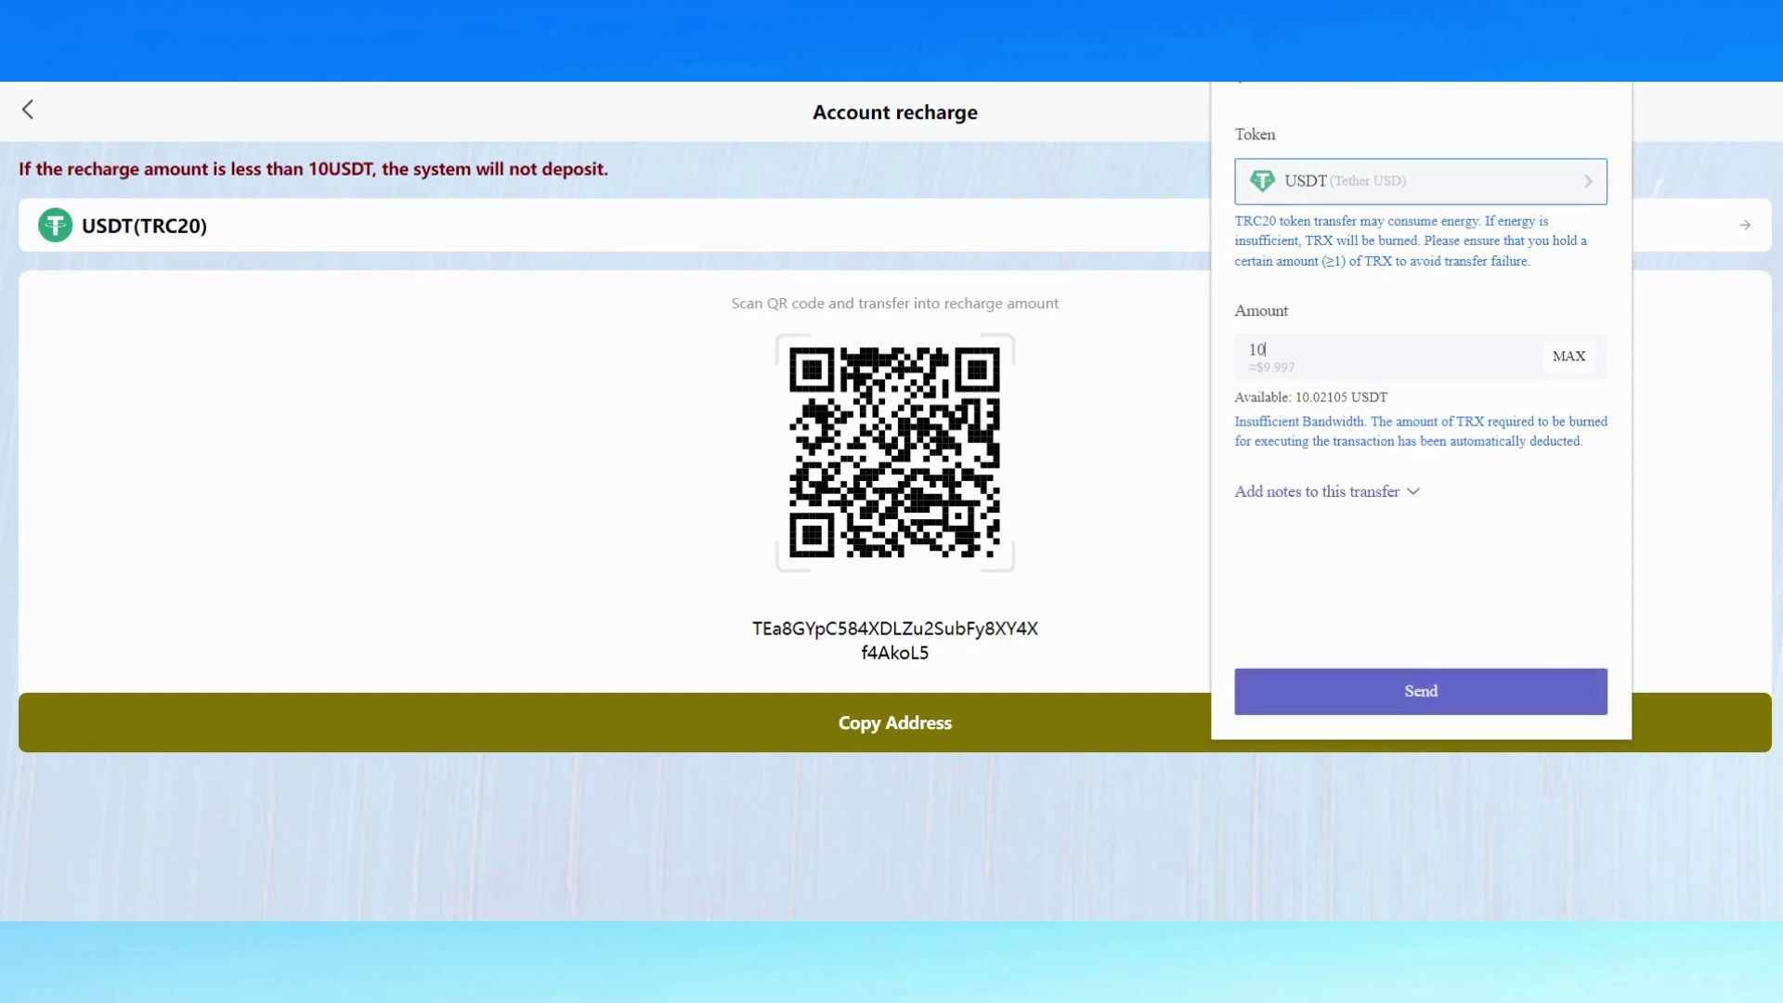
left_click(1421, 691)
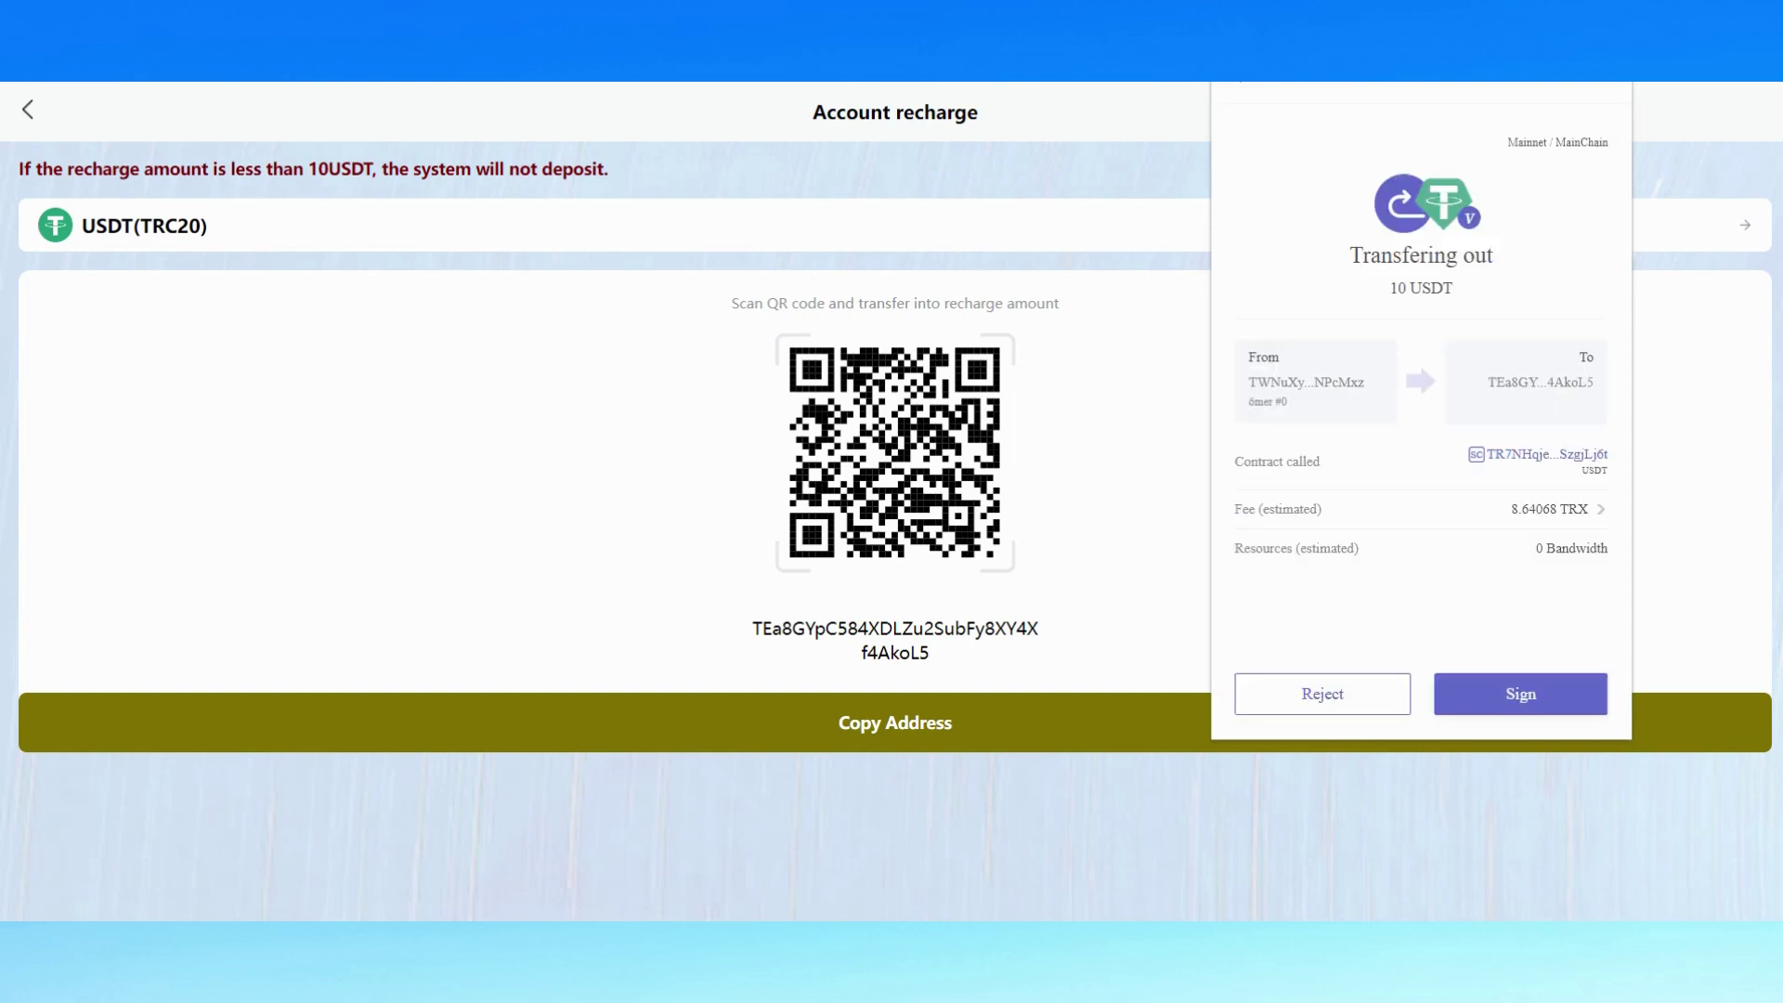
left_click(1520, 695)
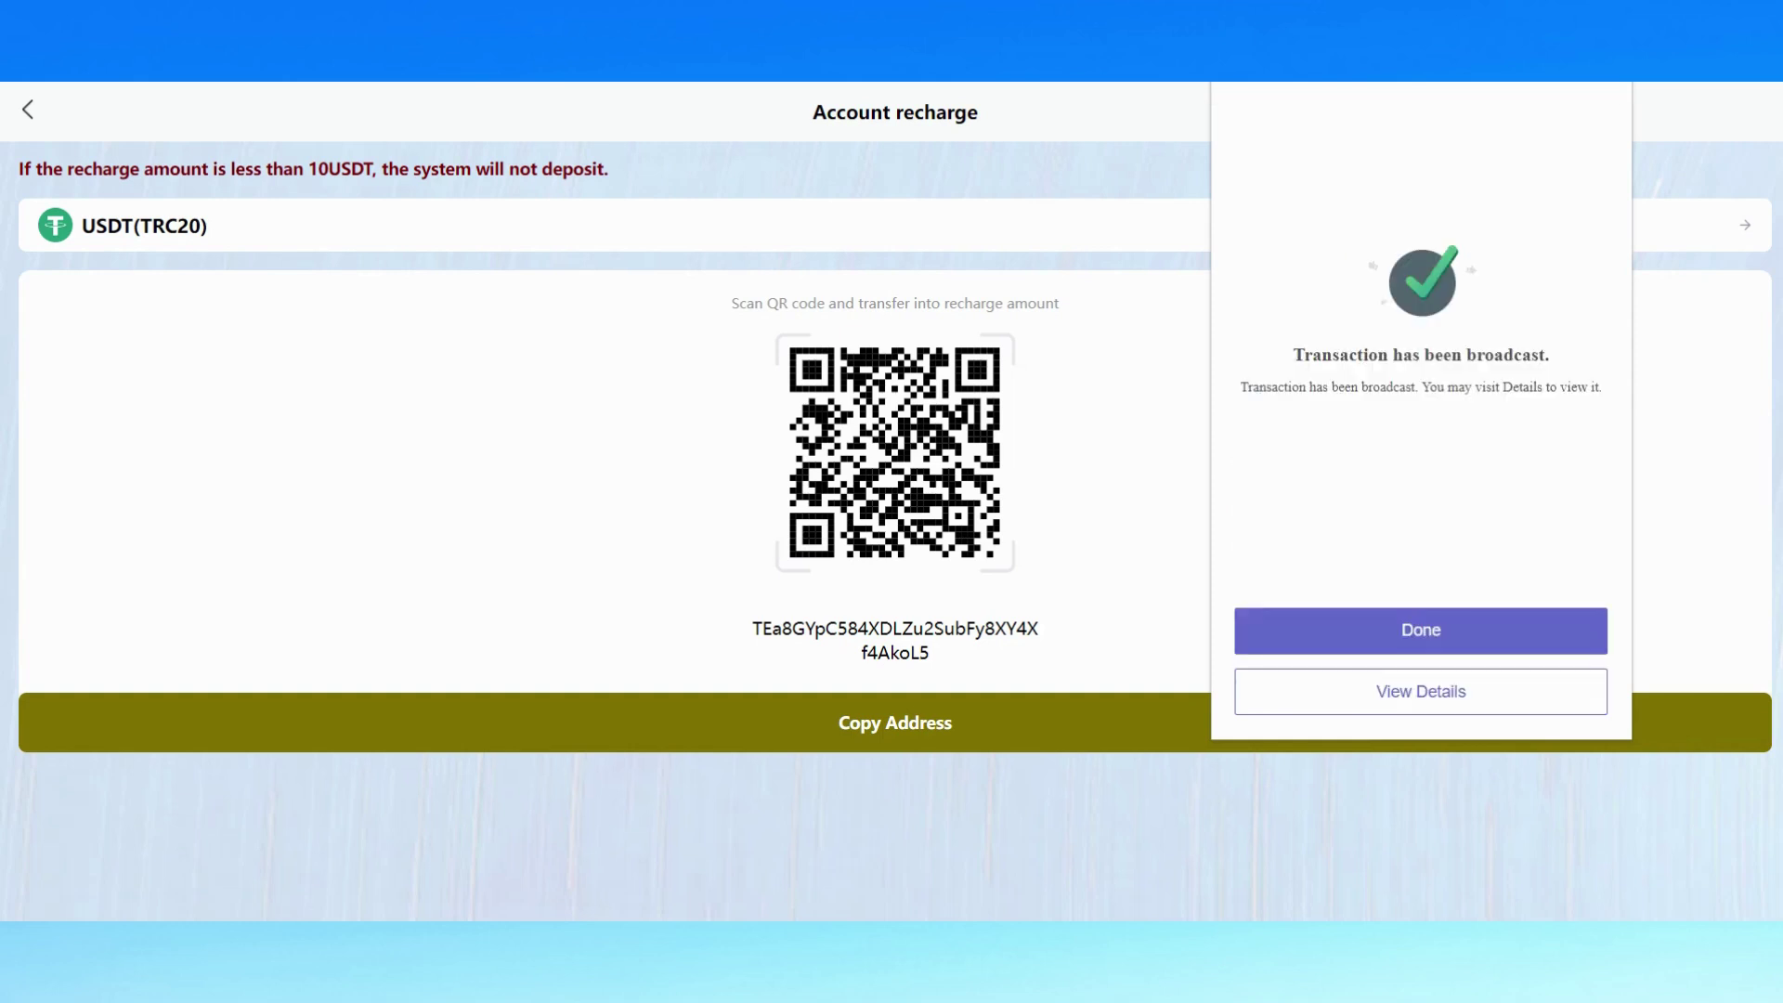
left_click(1422, 631)
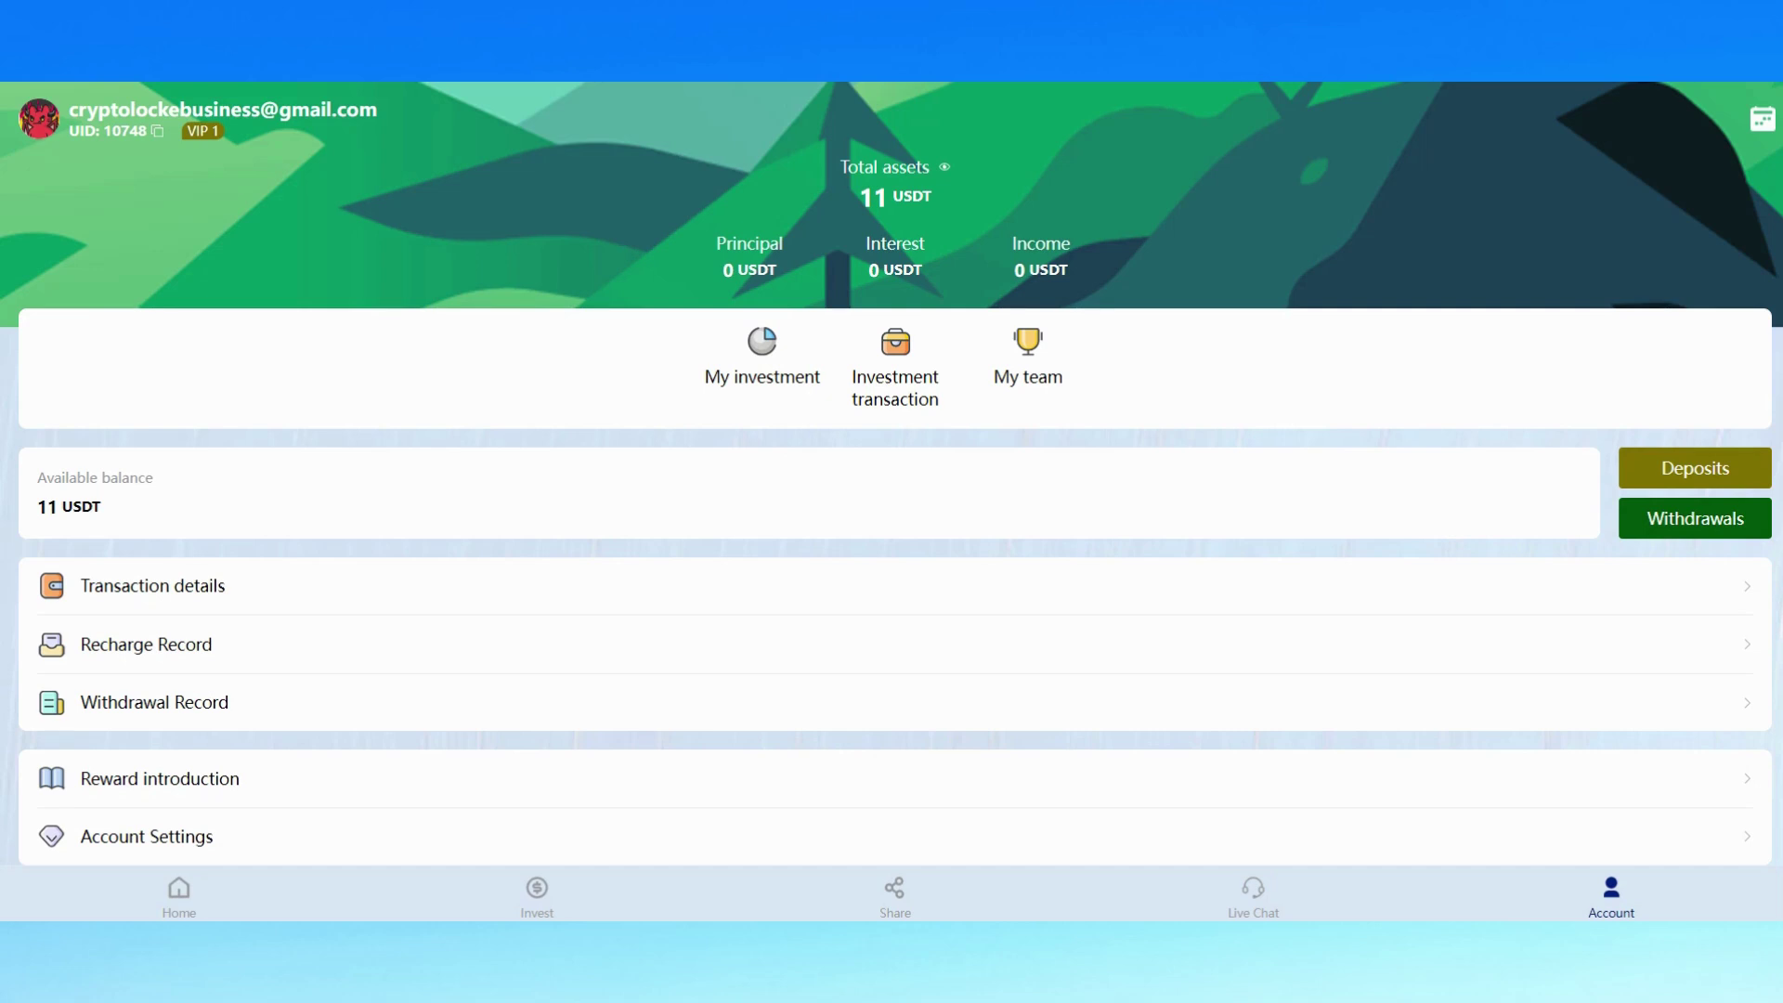
- Open the Invest page and browse the fund cards from 1-day to 90-day
left_click(537, 897)
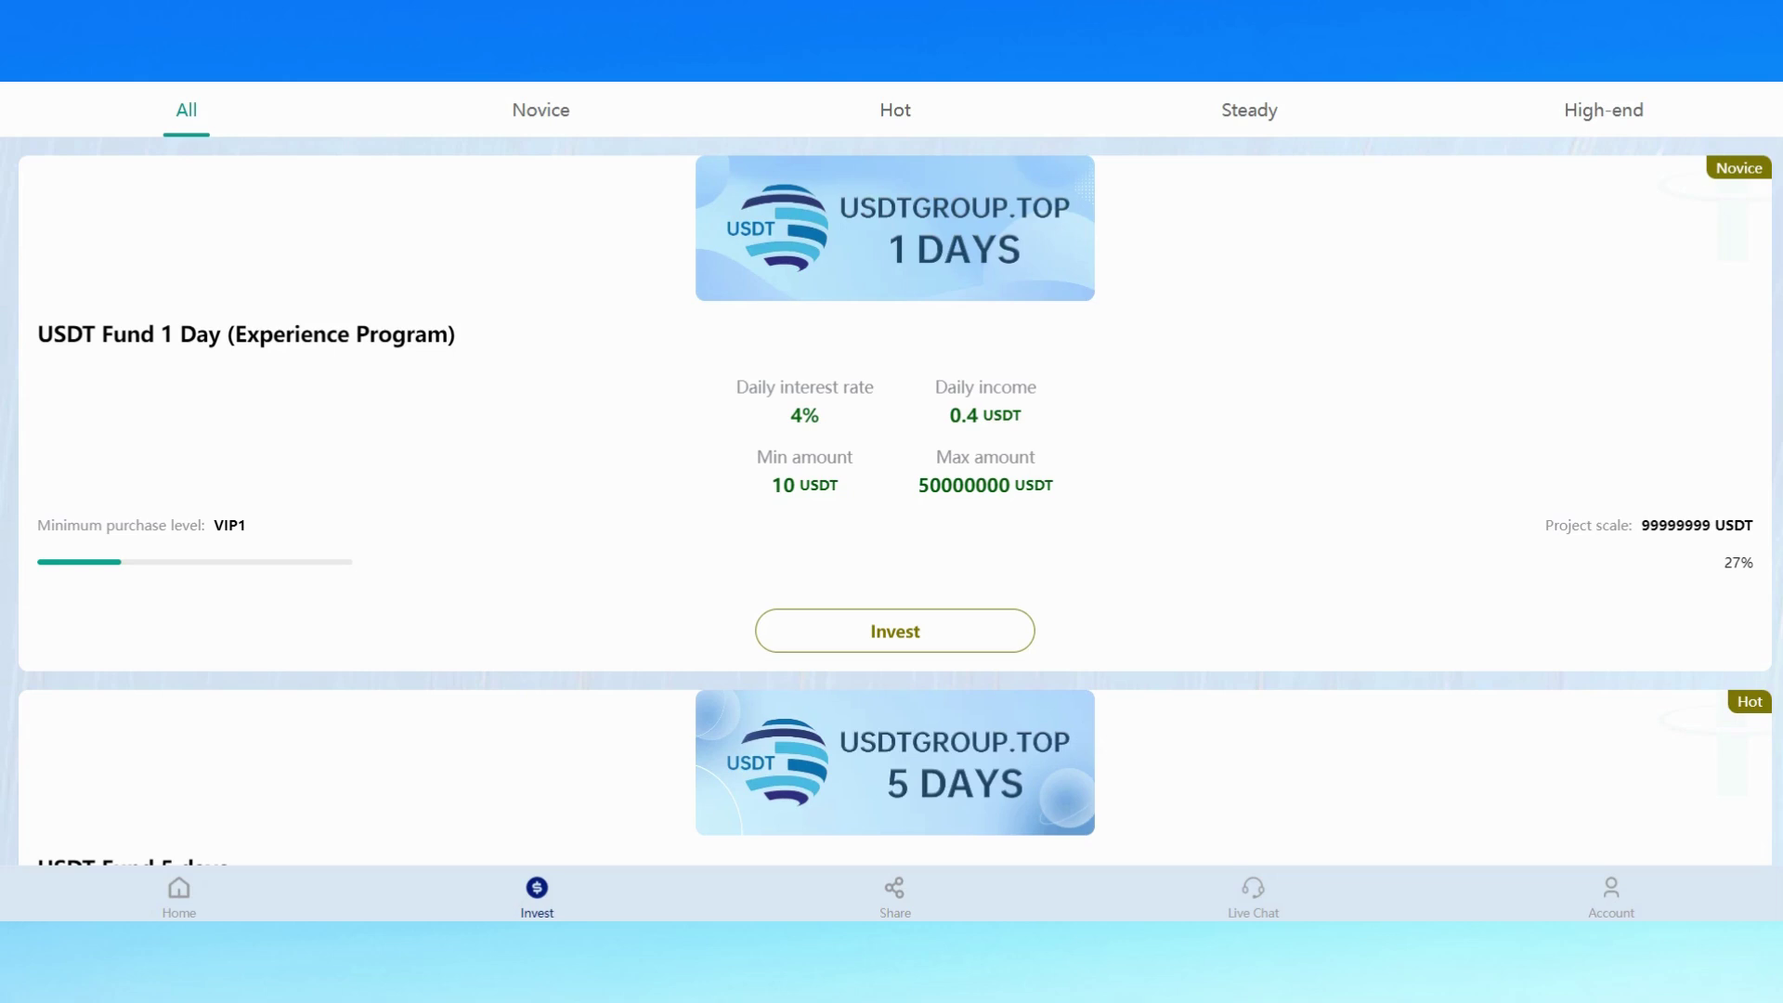
scroll(893, 502, "down", 2)
scroll(892, 501, "up", 2)
scroll(892, 502, "down", 4)
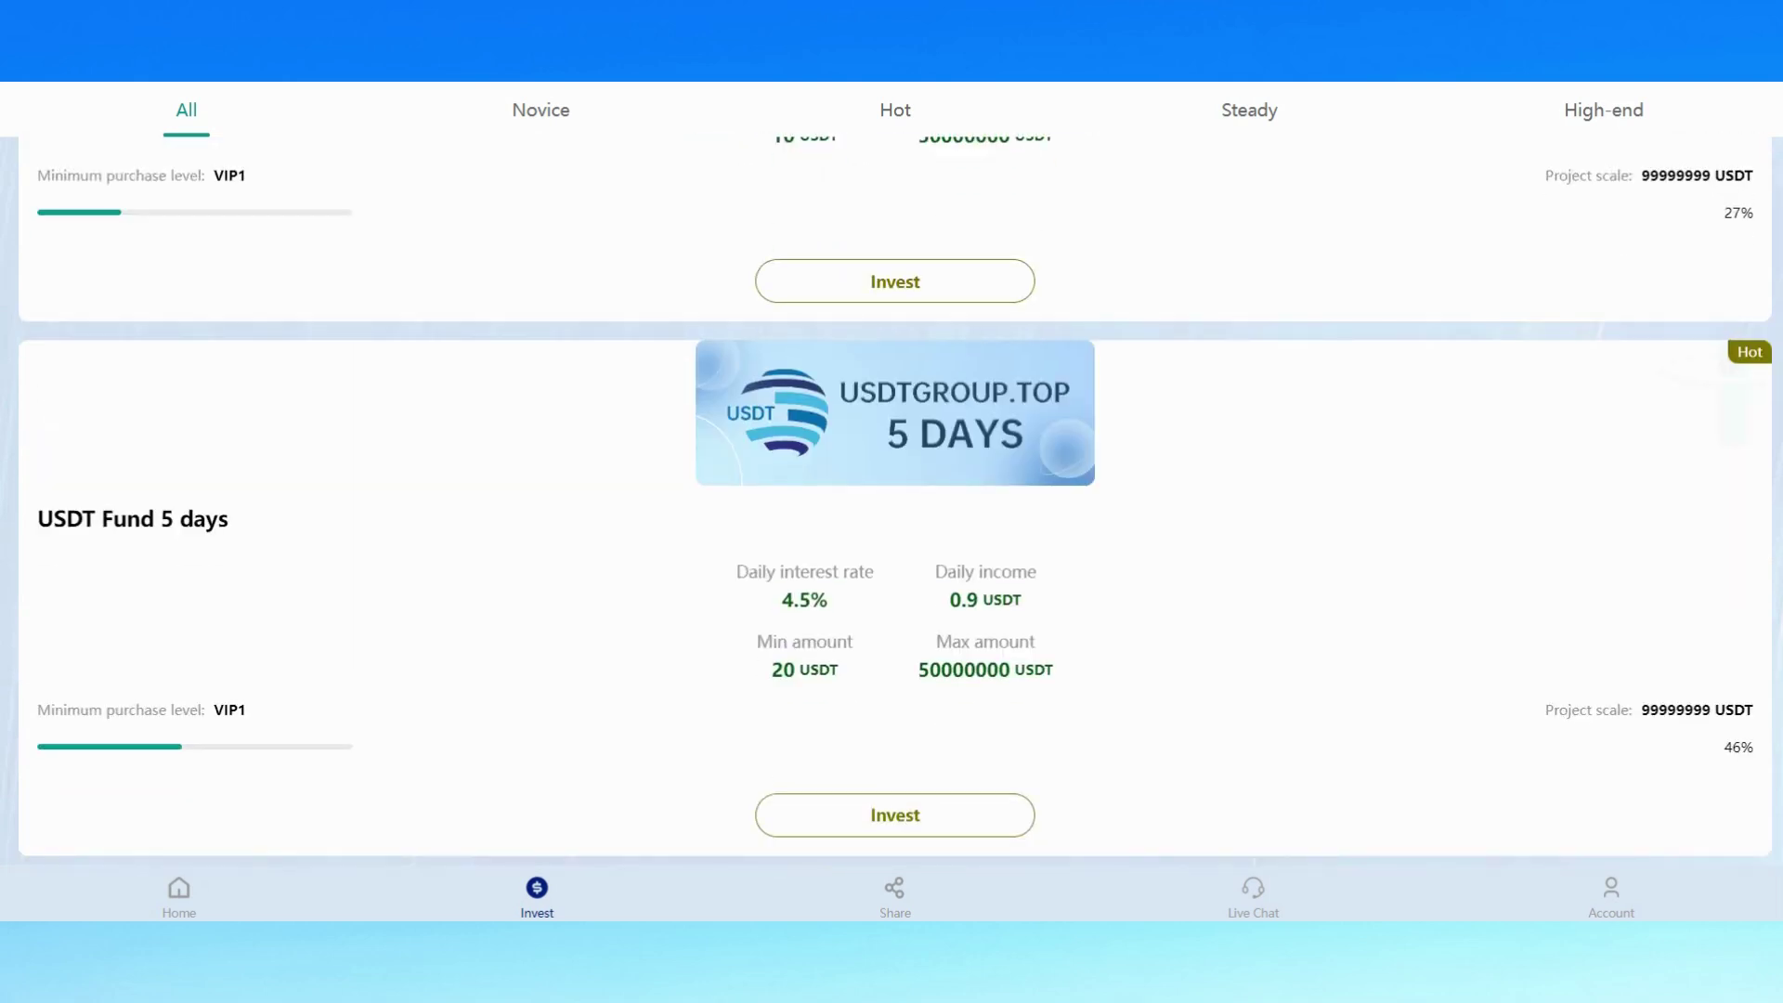
scroll(893, 502, "down", 1)
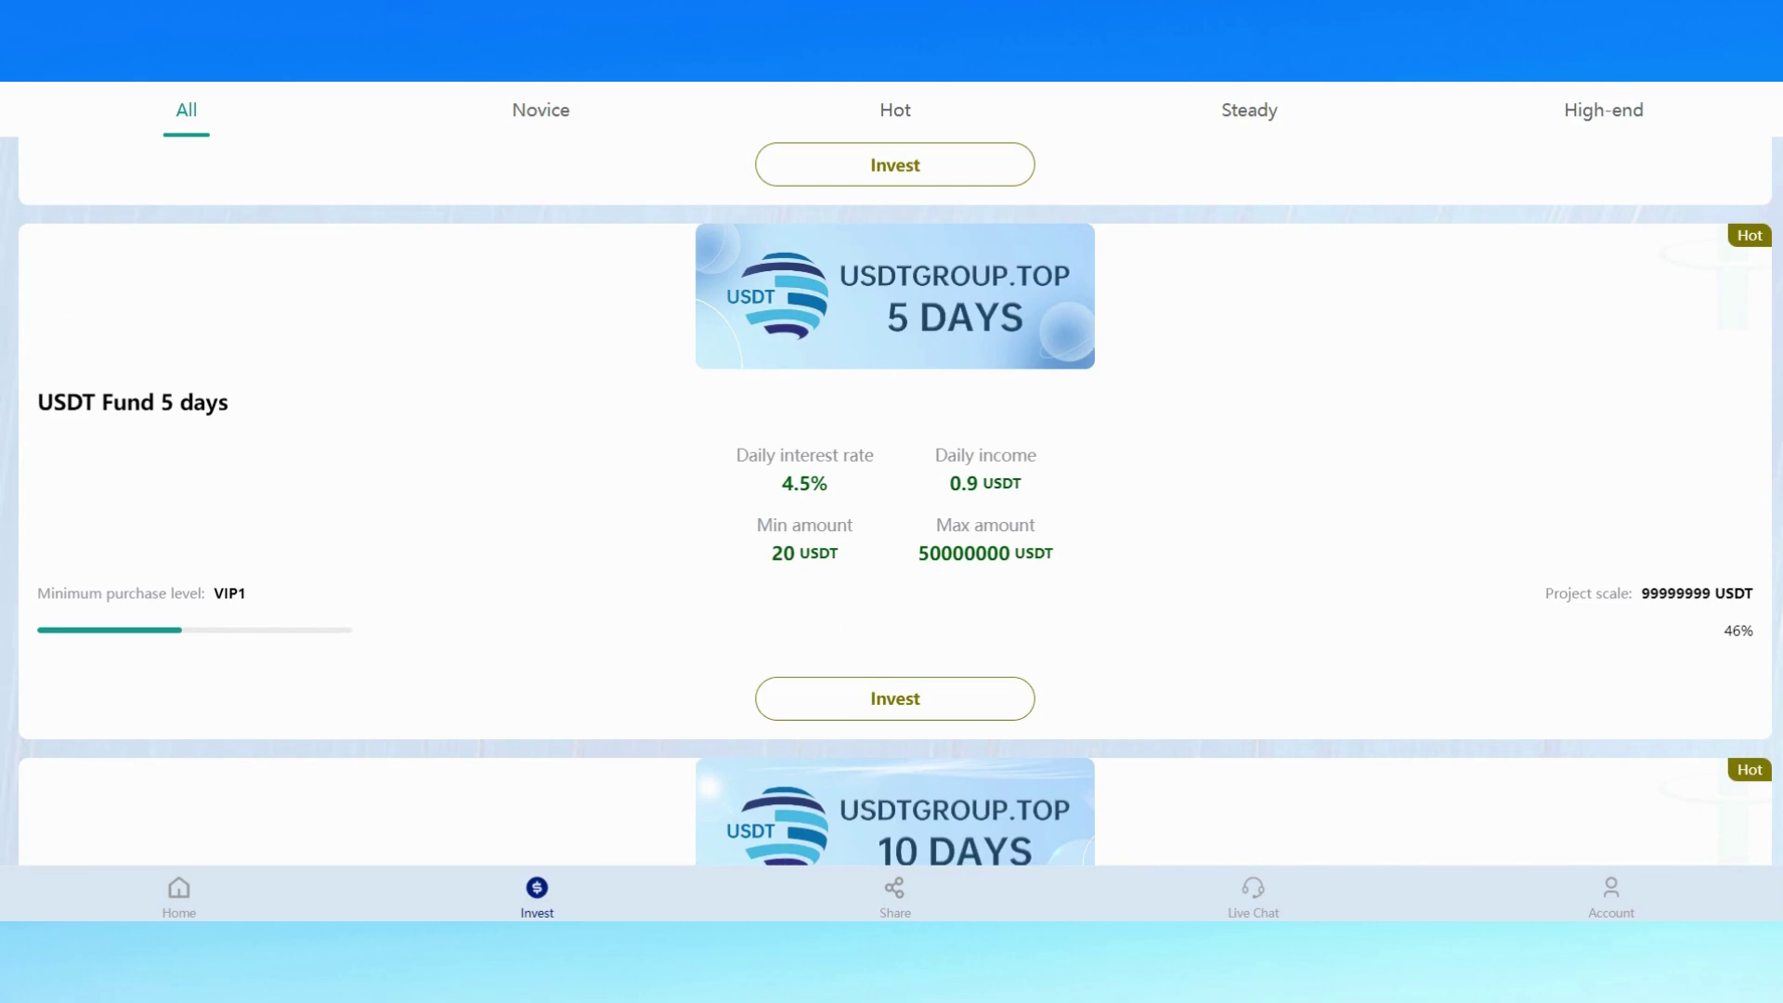
scroll(891, 501, "down", 1)
scroll(892, 502, "down", 1)
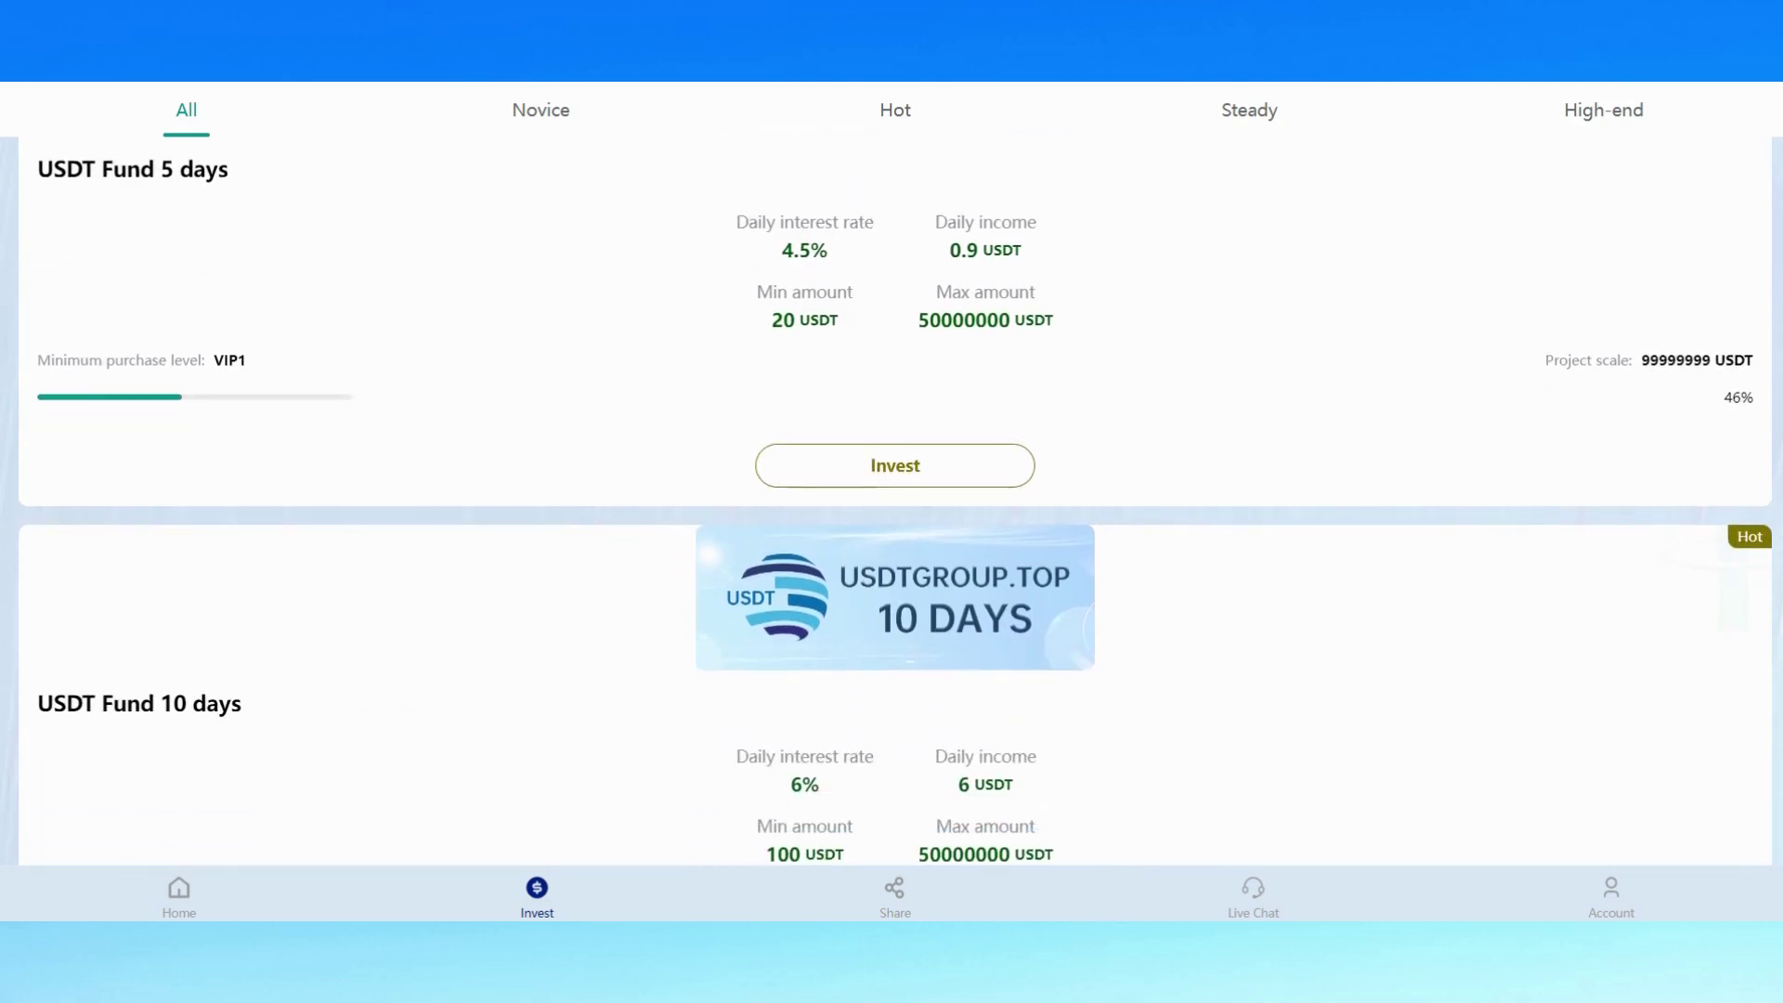
scroll(892, 501, "down", 5)
scroll(892, 503, "down", 5)
scroll(891, 501, "down", 5)
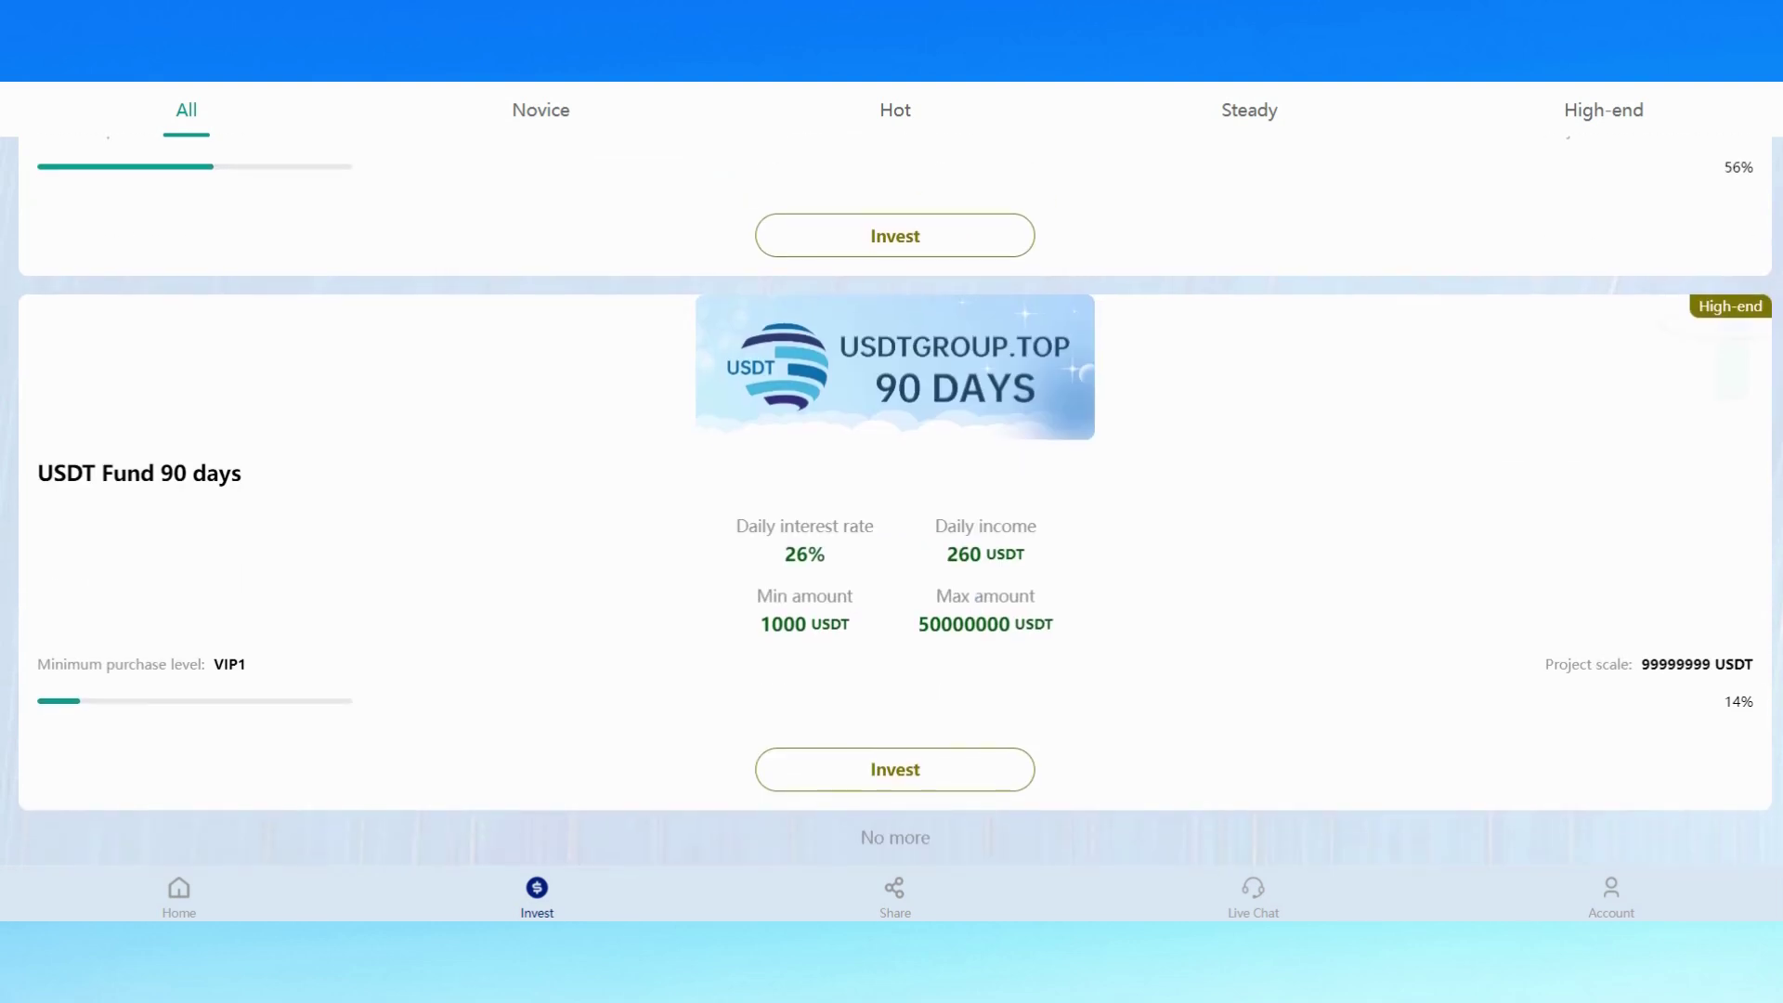
scroll(891, 503, "up", 5)
scroll(891, 501, "up", 5)
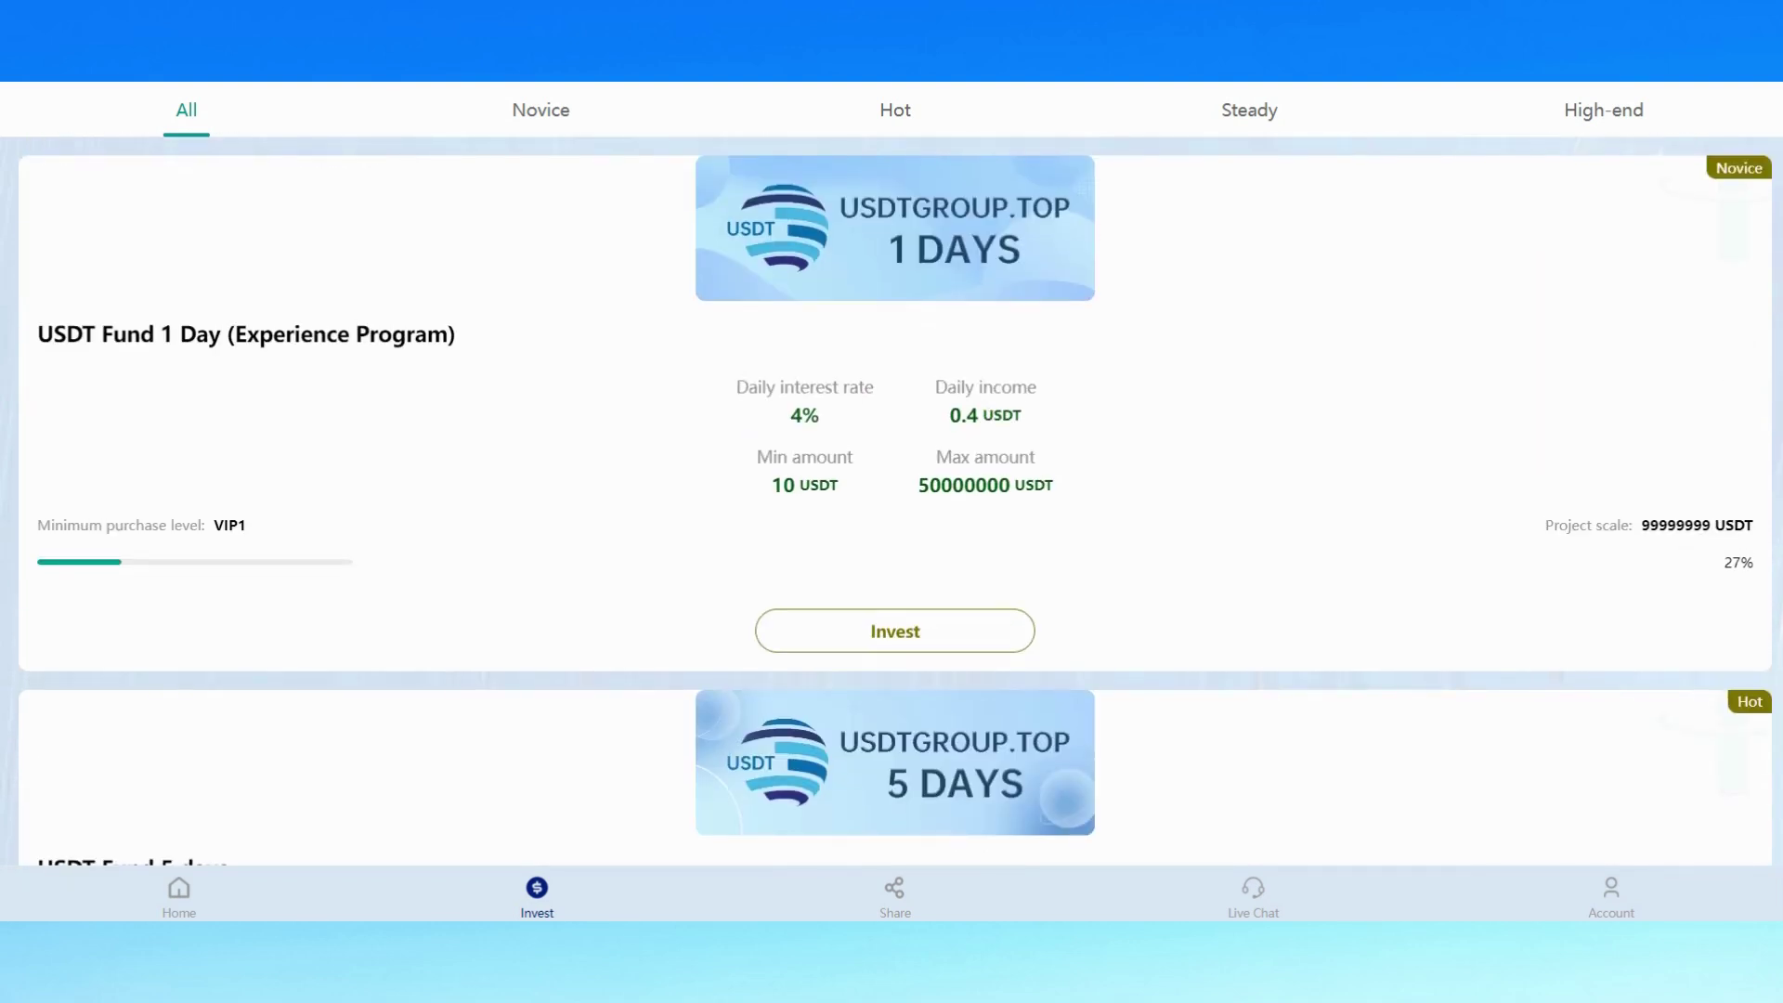
- Invest 10 USDT in the USDT Fund 1 Day experience plan
left_click(895, 632)
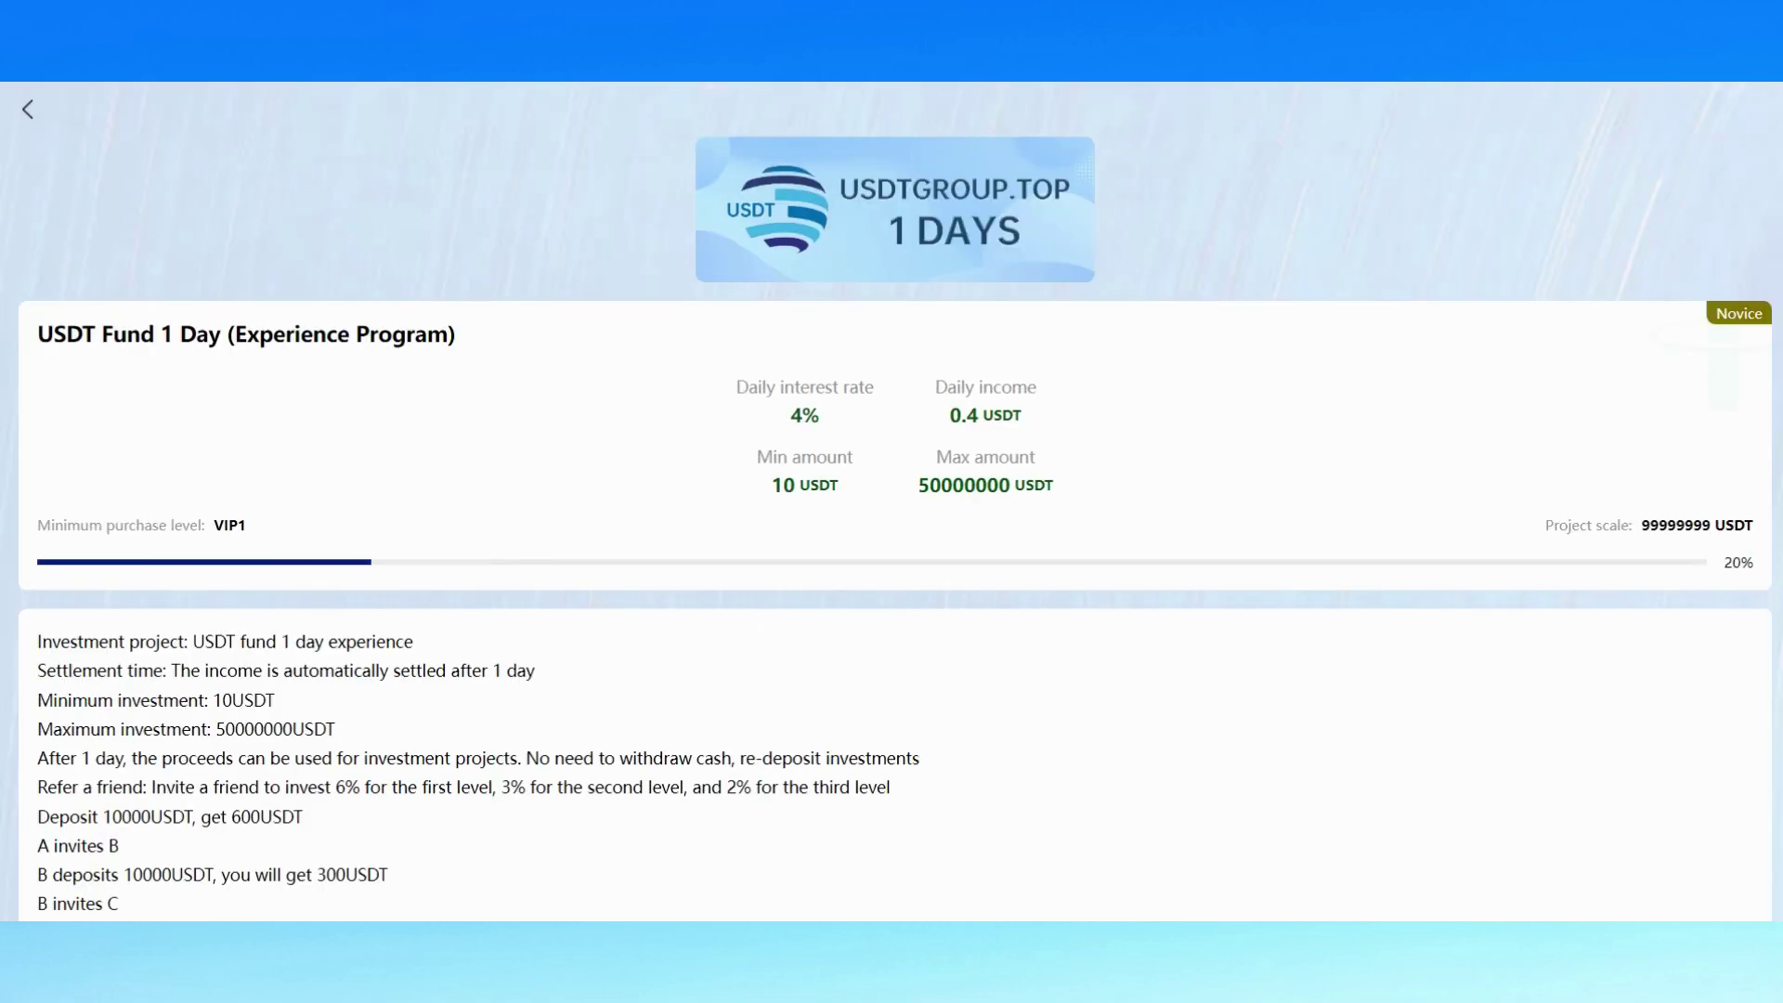
scroll(892, 557, "down", 2)
scroll(893, 558, "down", 1)
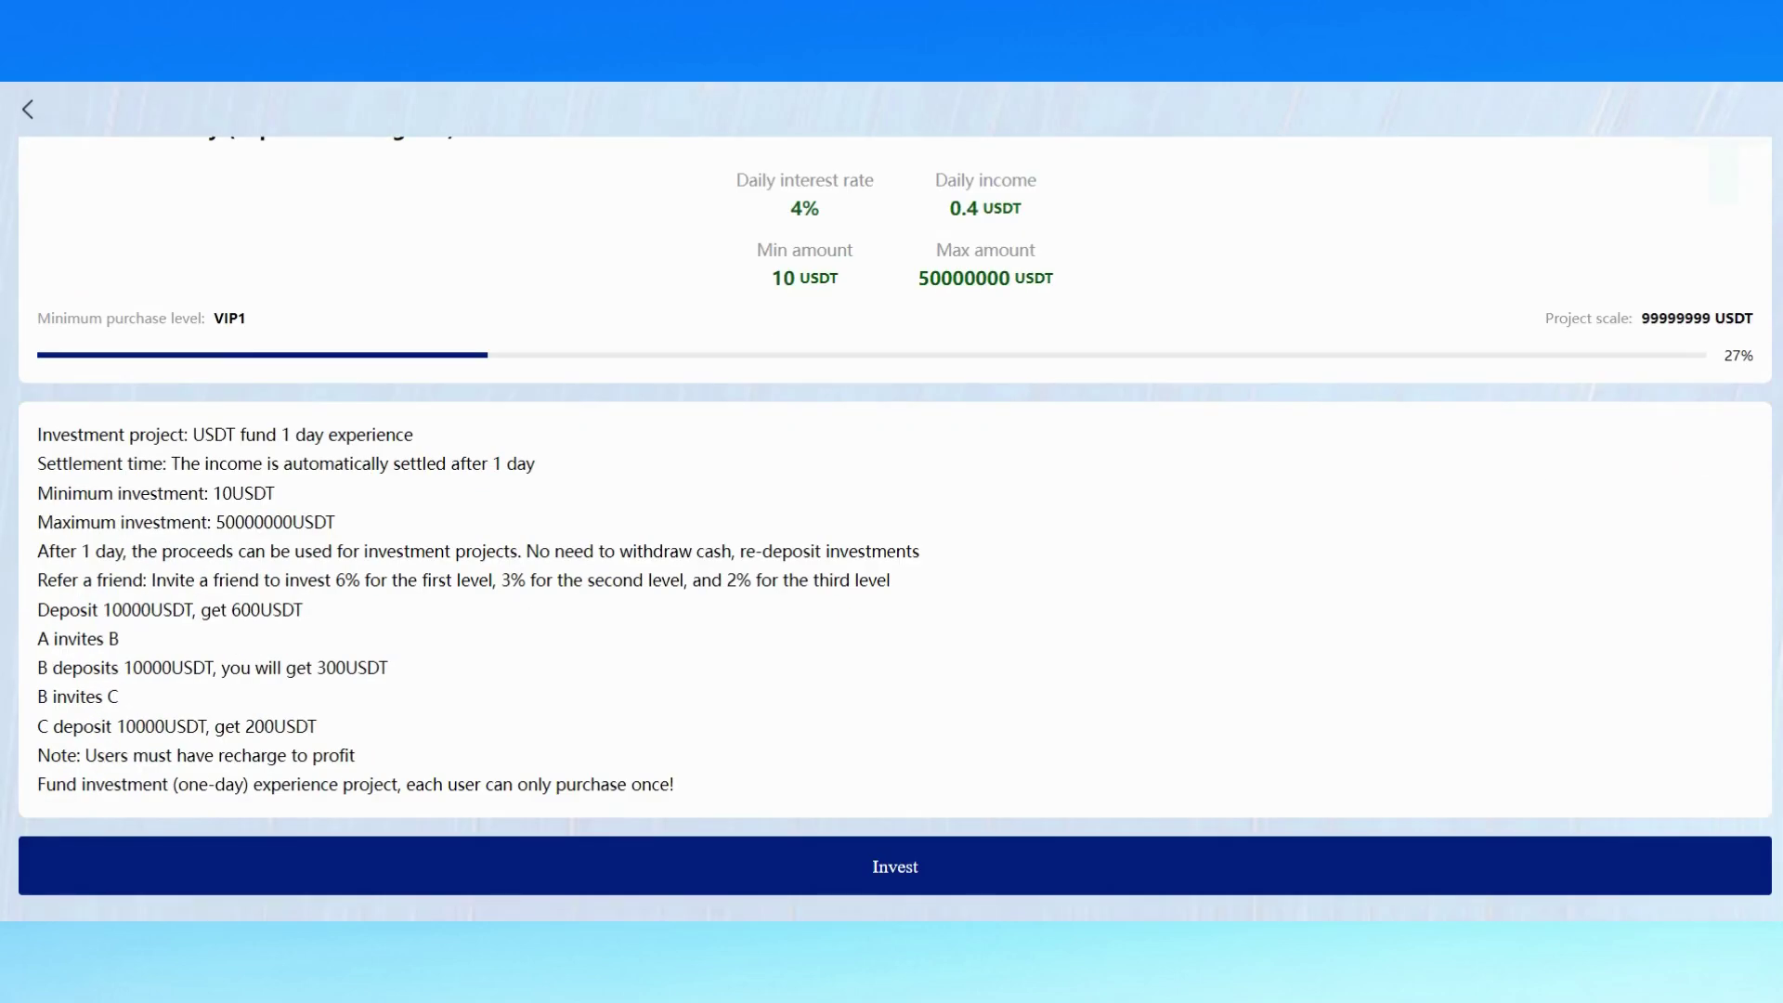
scroll(892, 558, "up", 2)
scroll(893, 558, "down", 2)
left_click(895, 866)
left_click(986, 608)
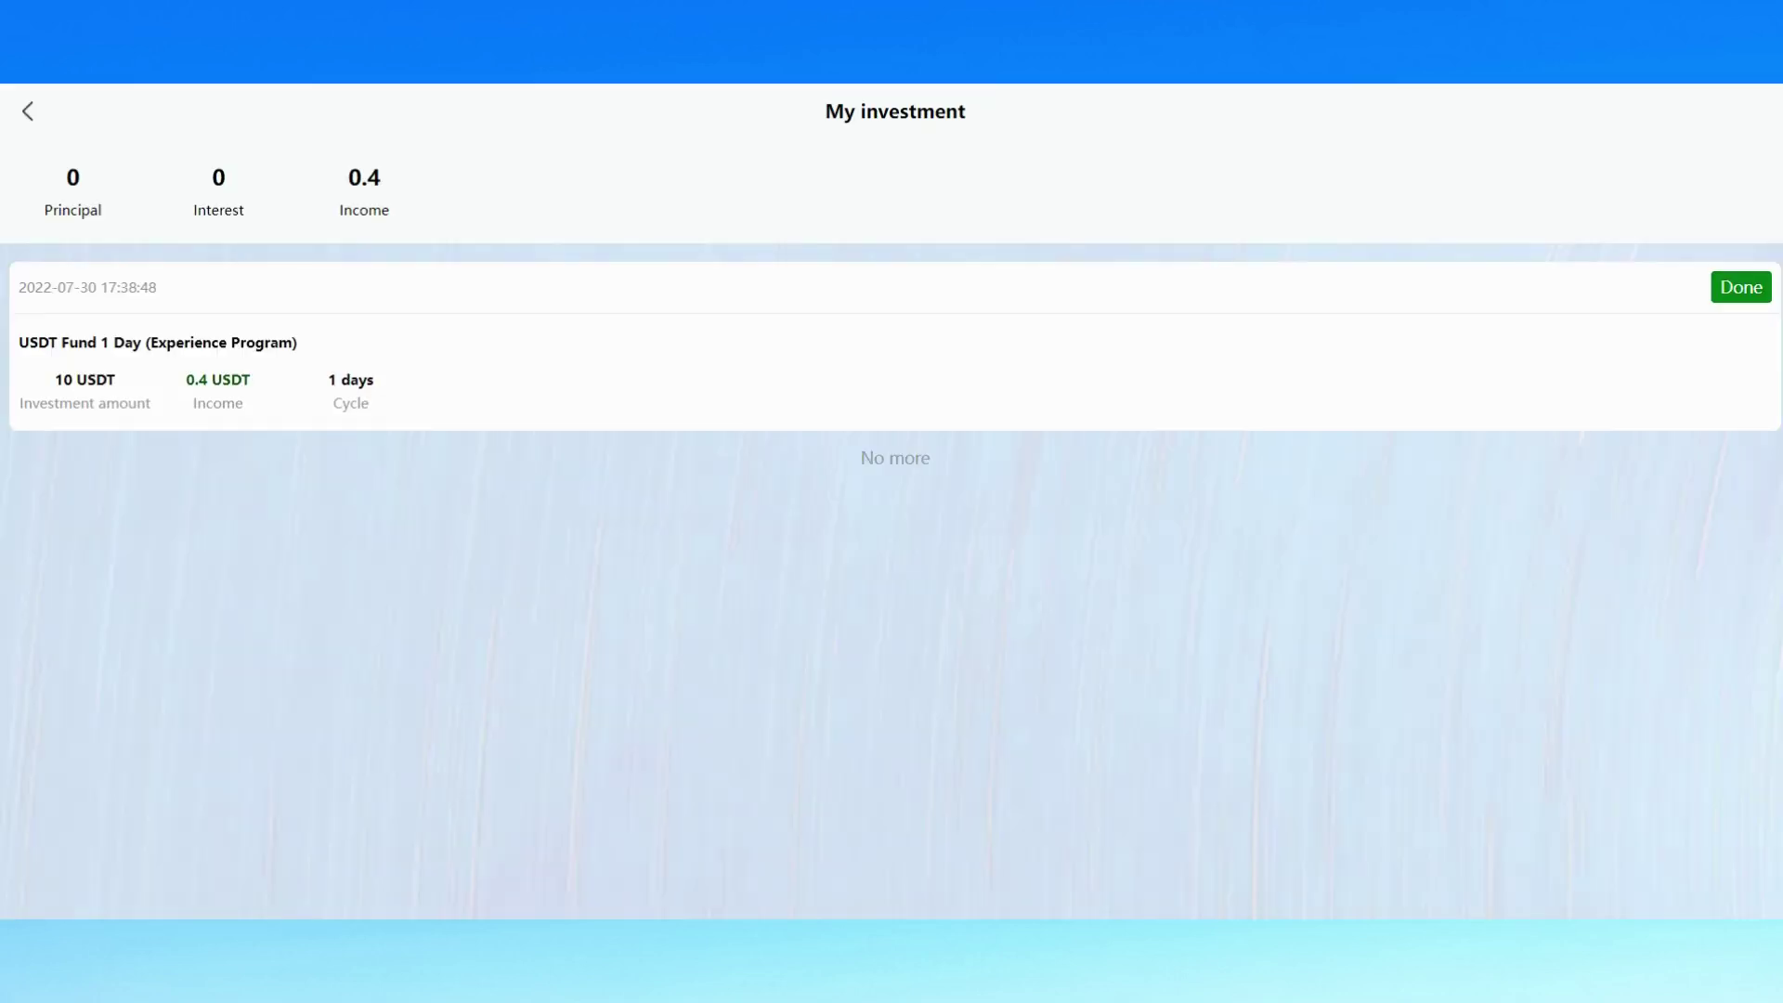
- Return from My investment to the Account overview
key("alt+Left")
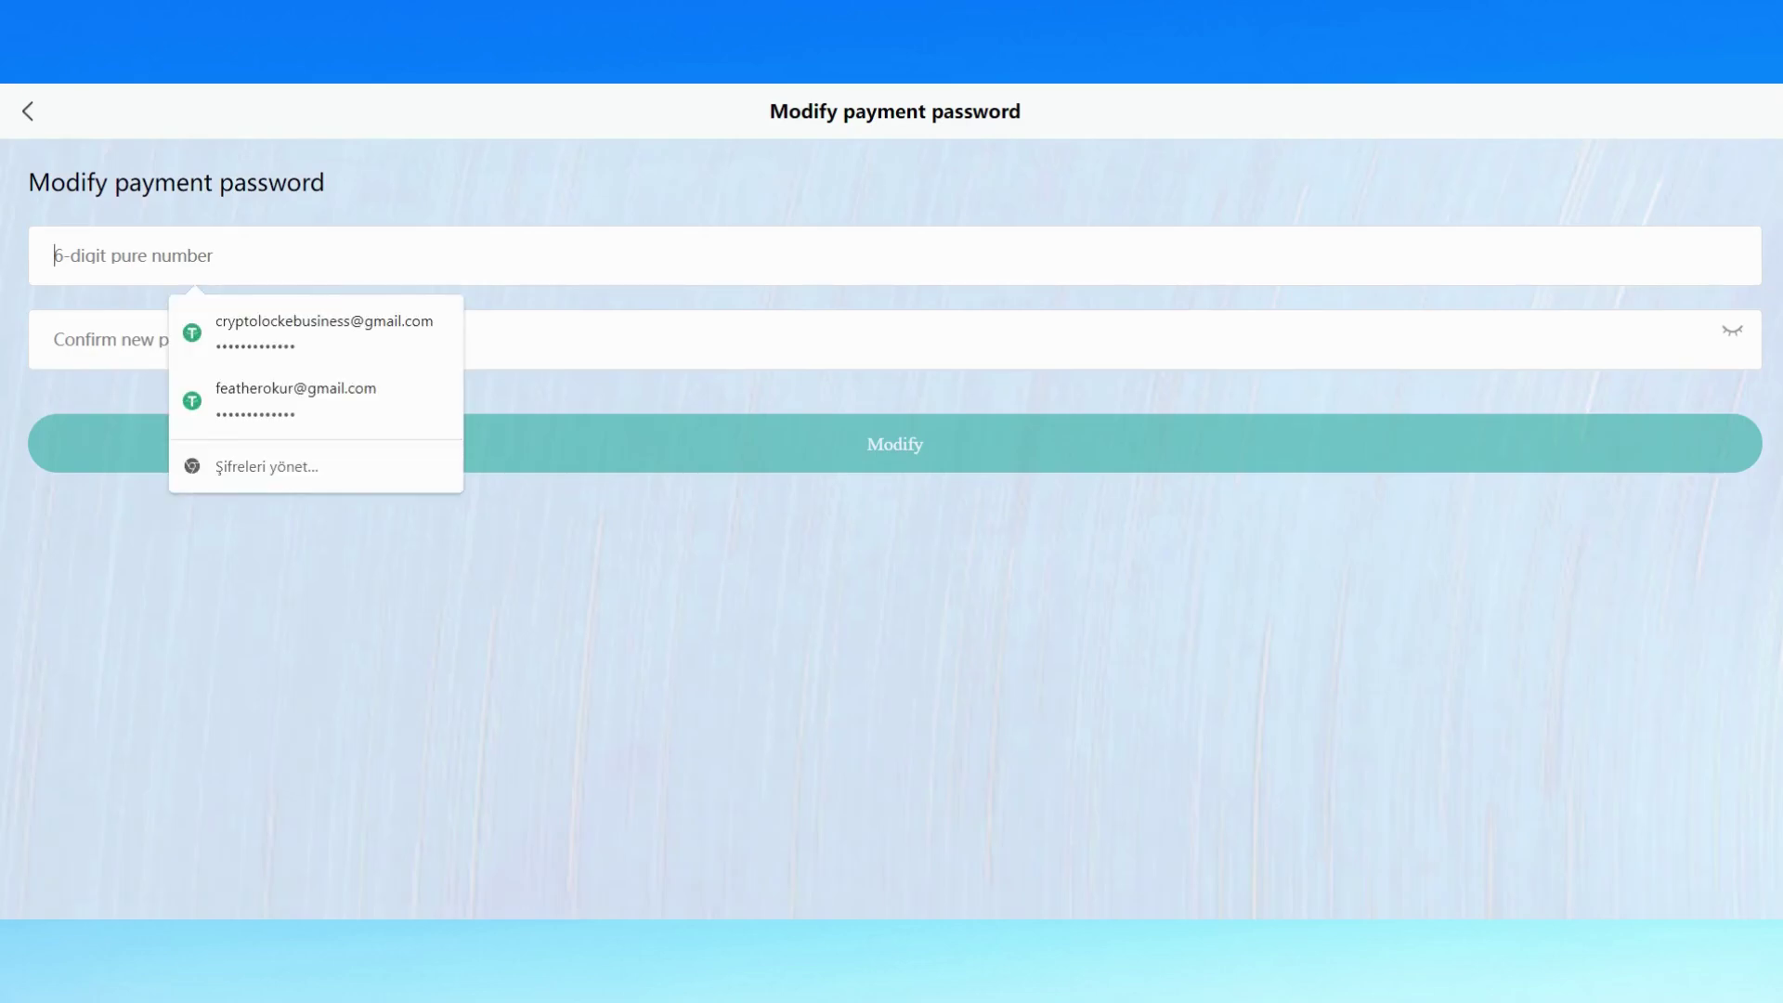
type("••••••")
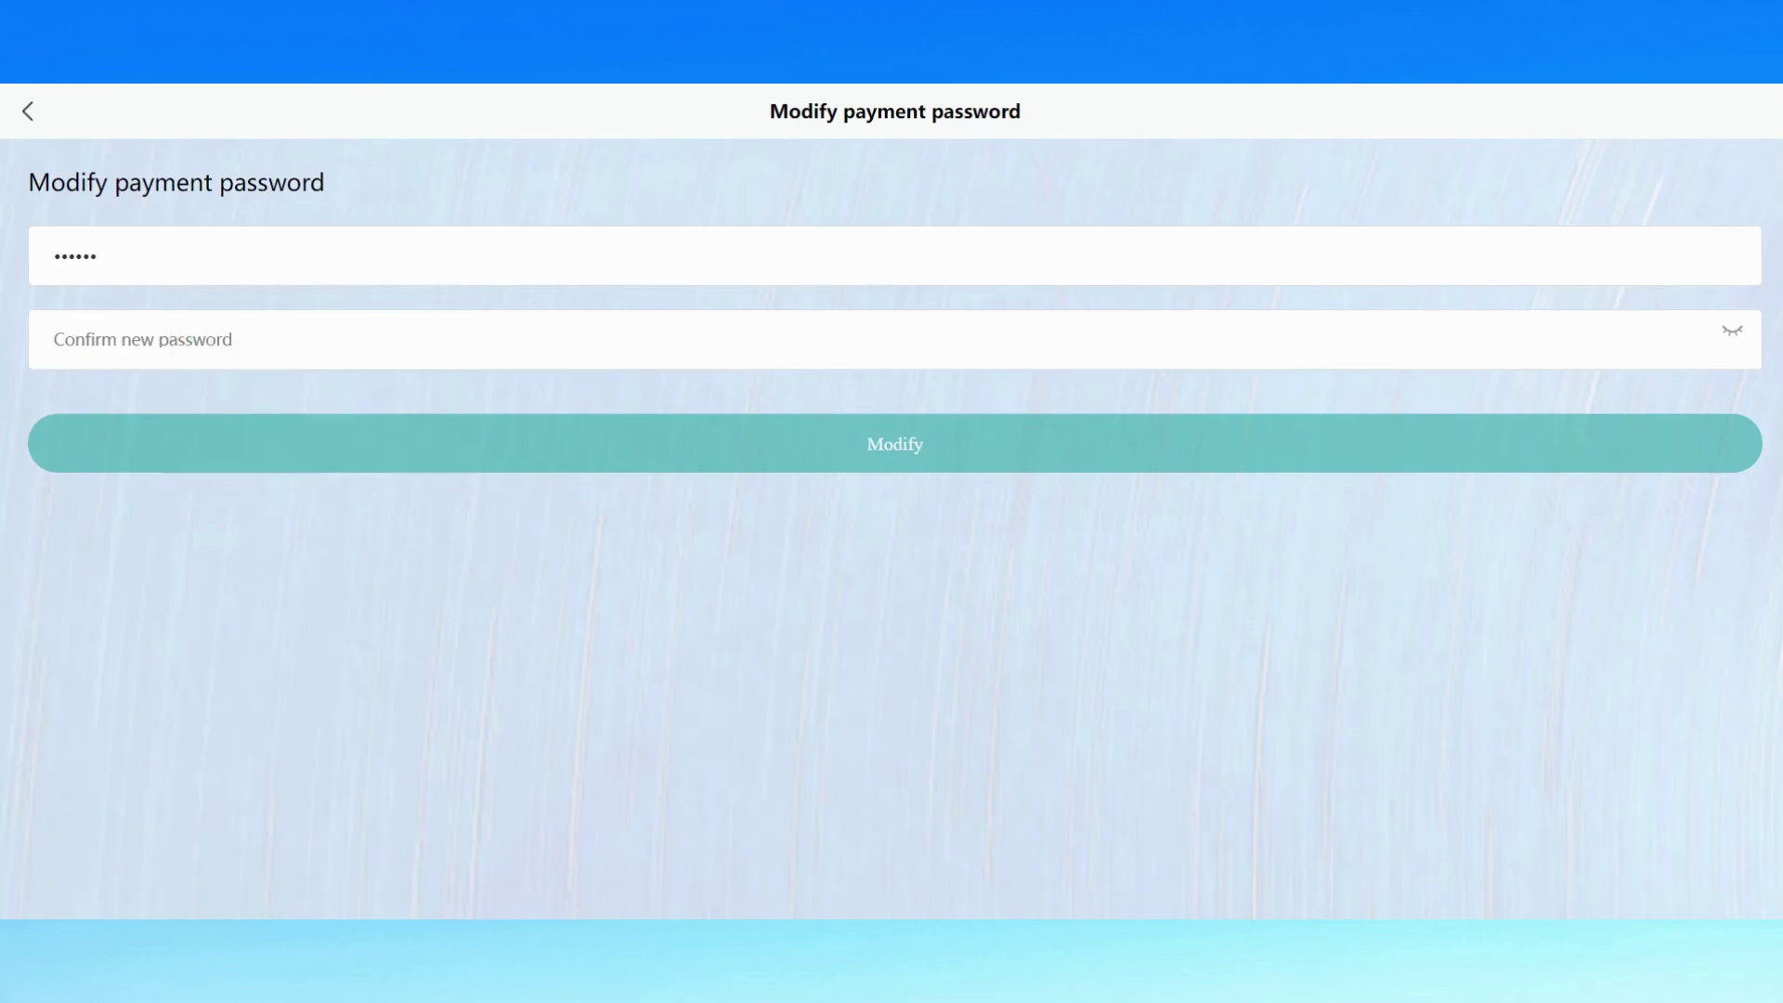
- Enter the six-digit payment password in both fields and save it
key("Tab")
type("••••••")
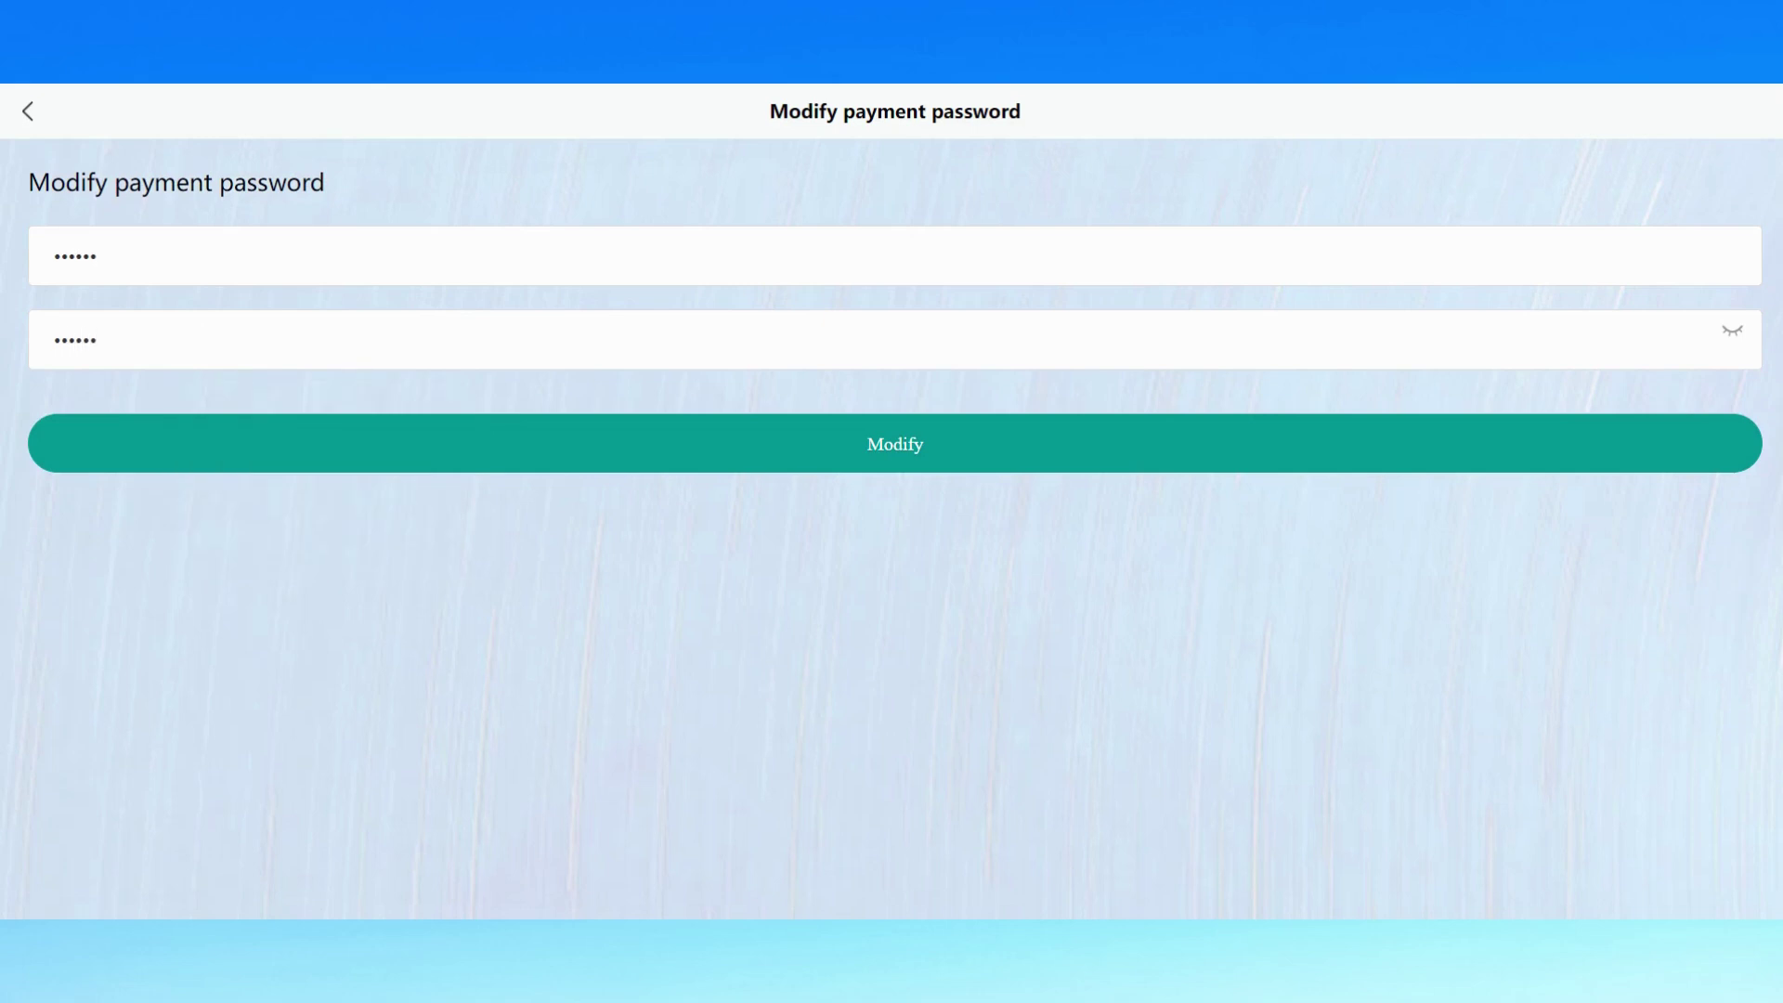
key("Return")
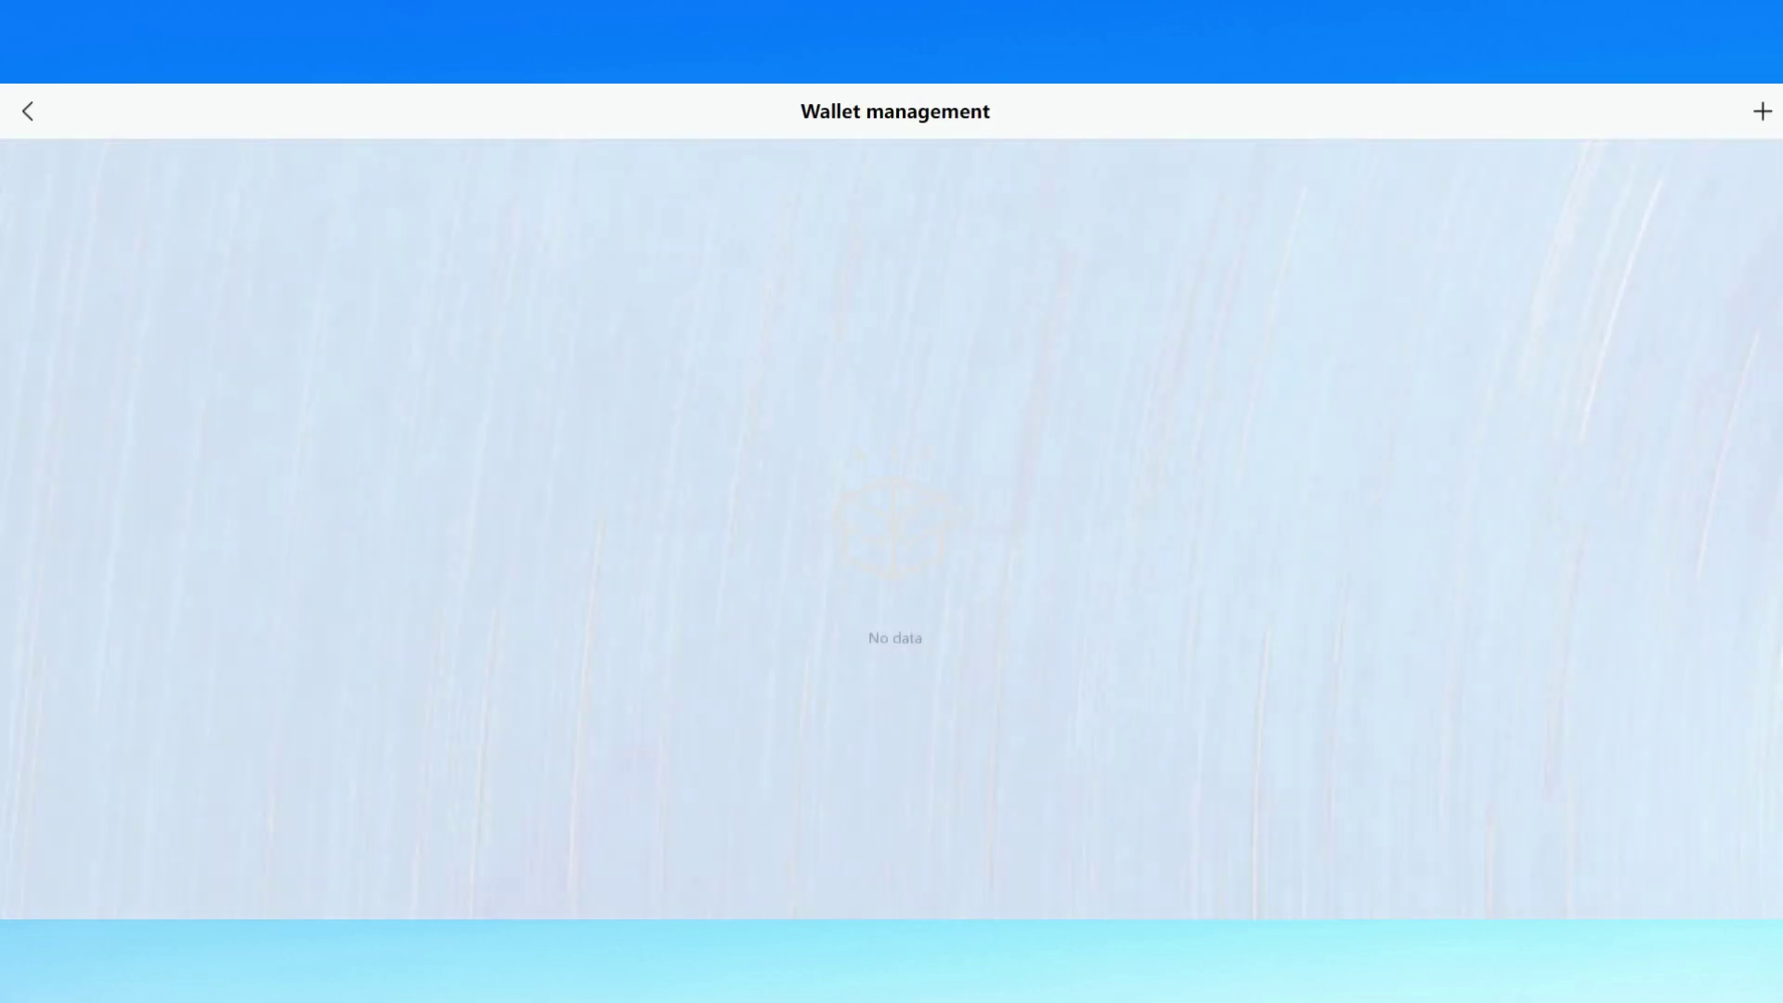
- Add the pasted USDT(TRC20) receiving address as a new wallet and save it
left_click(1762, 111)
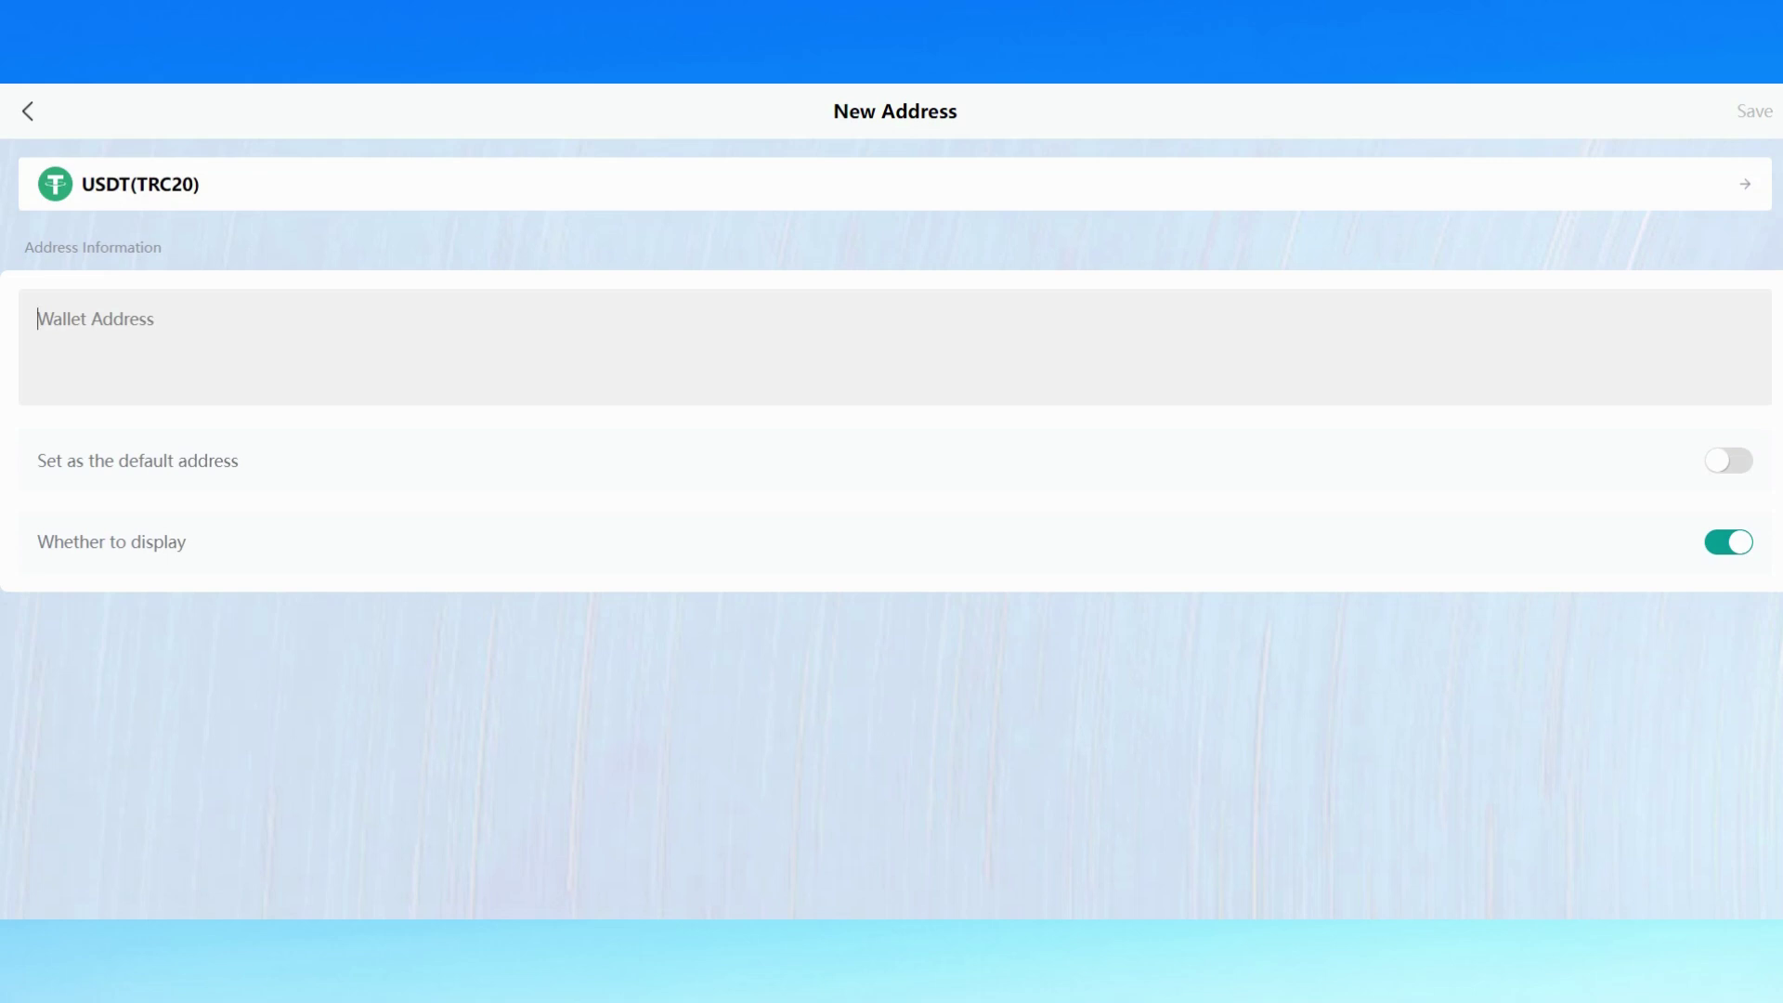
key("ctrl+v")
left_click(1755, 110)
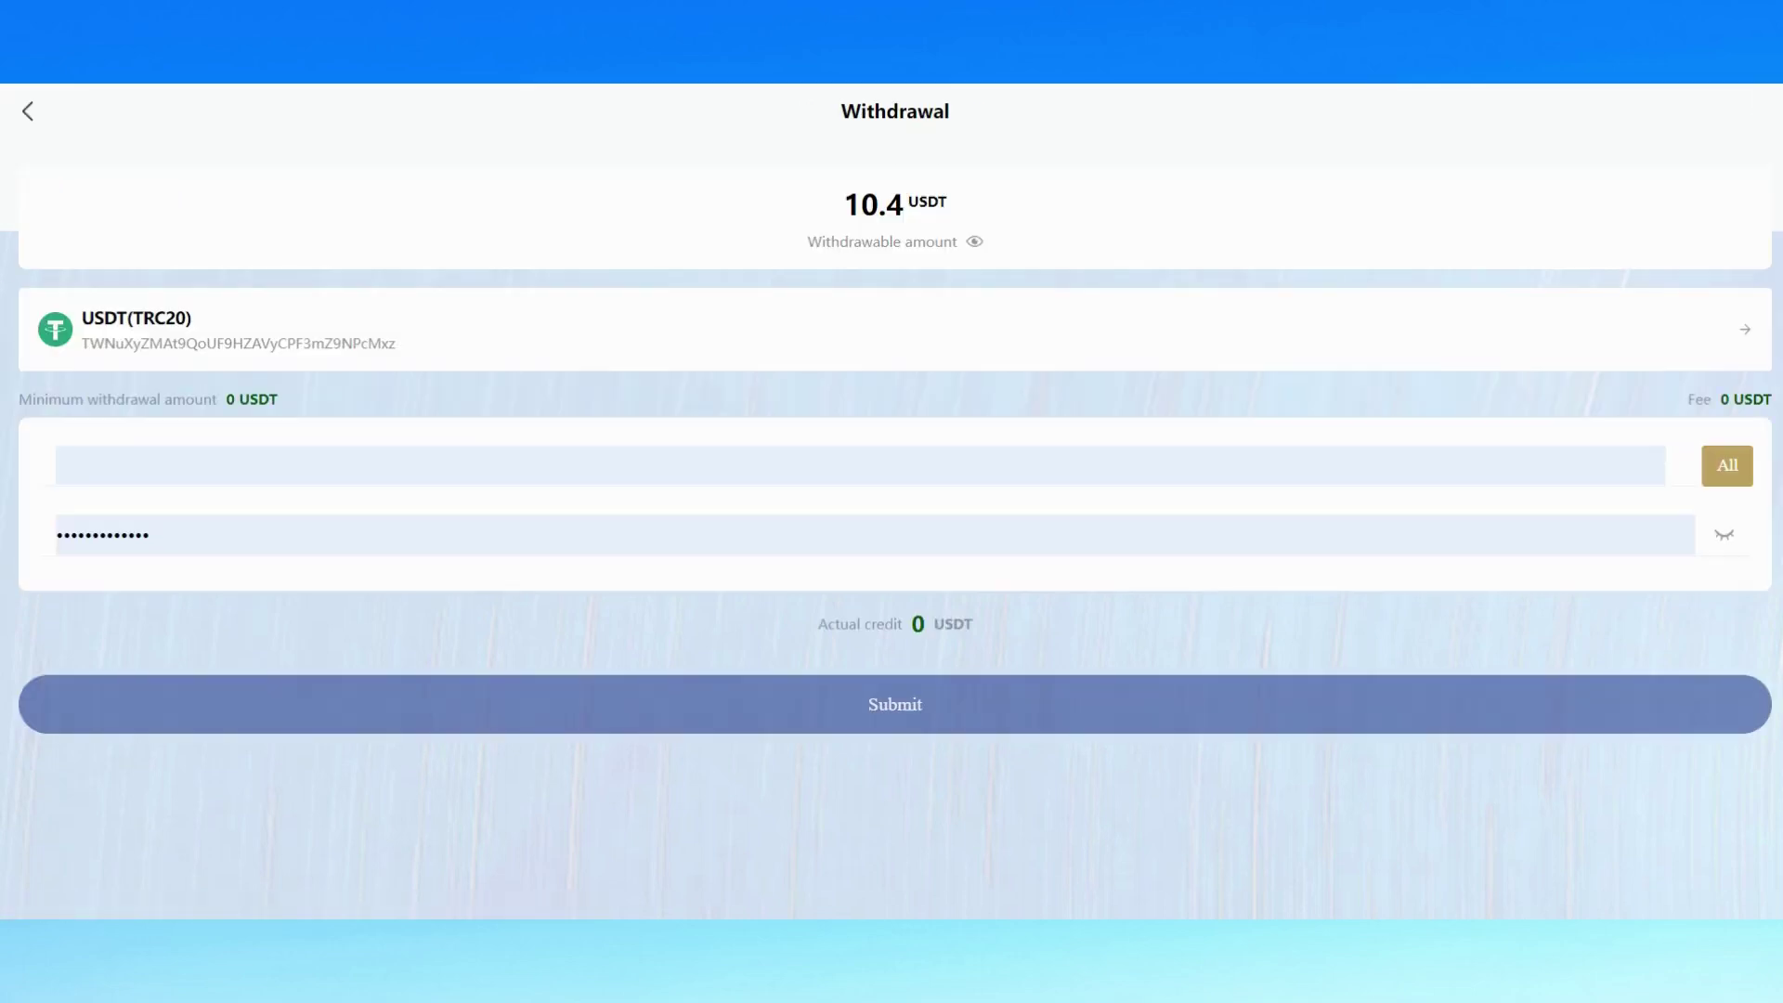
- Fill in the full 10.4 USDT amount and submit the withdrawal twice
left_click(1727, 464)
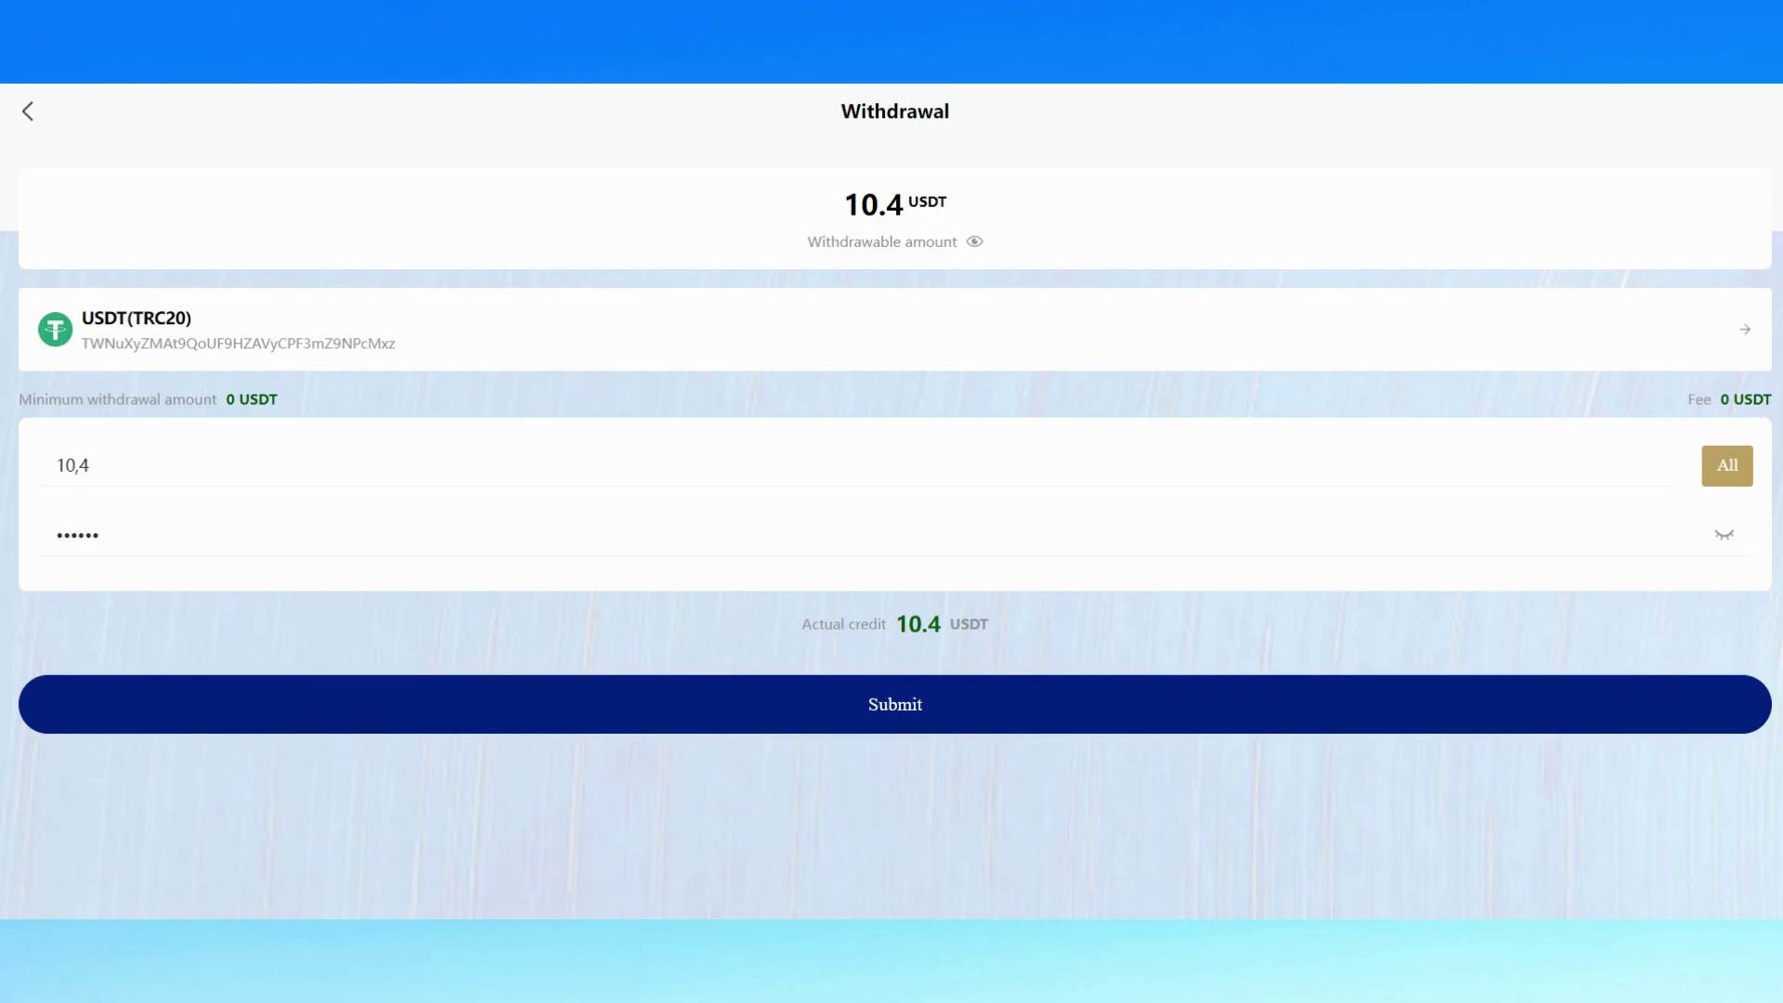
left_click(895, 704)
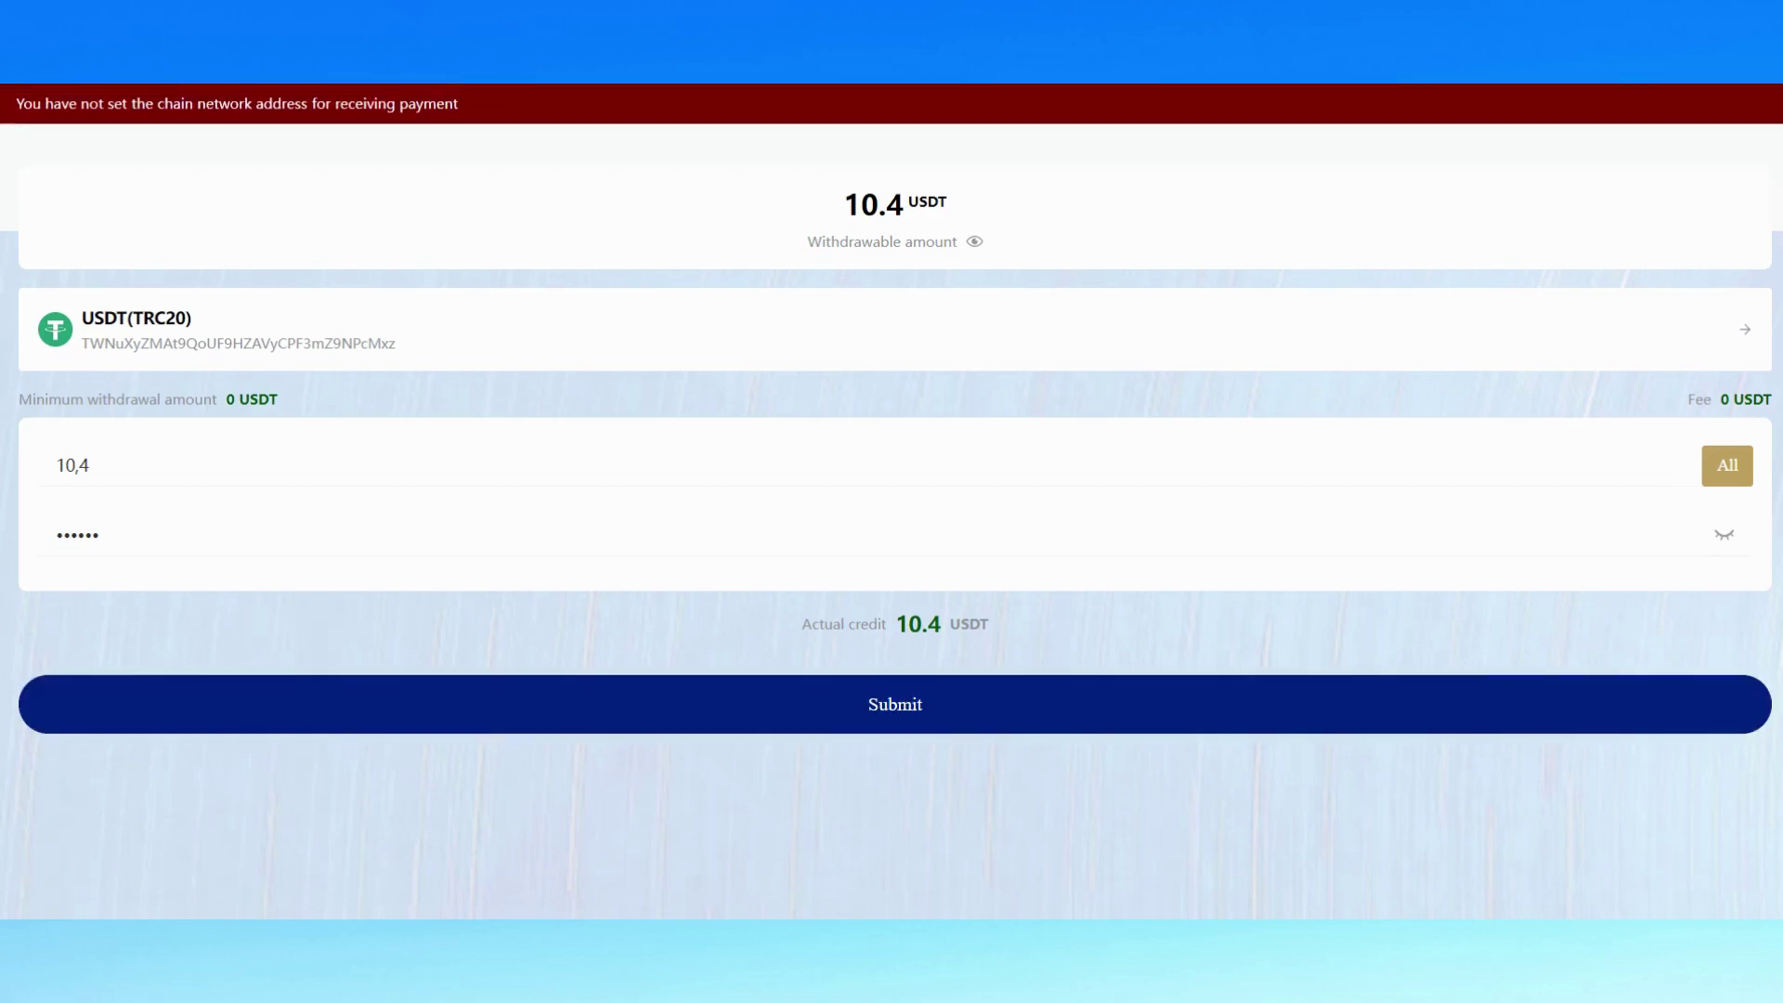
left_click(894, 704)
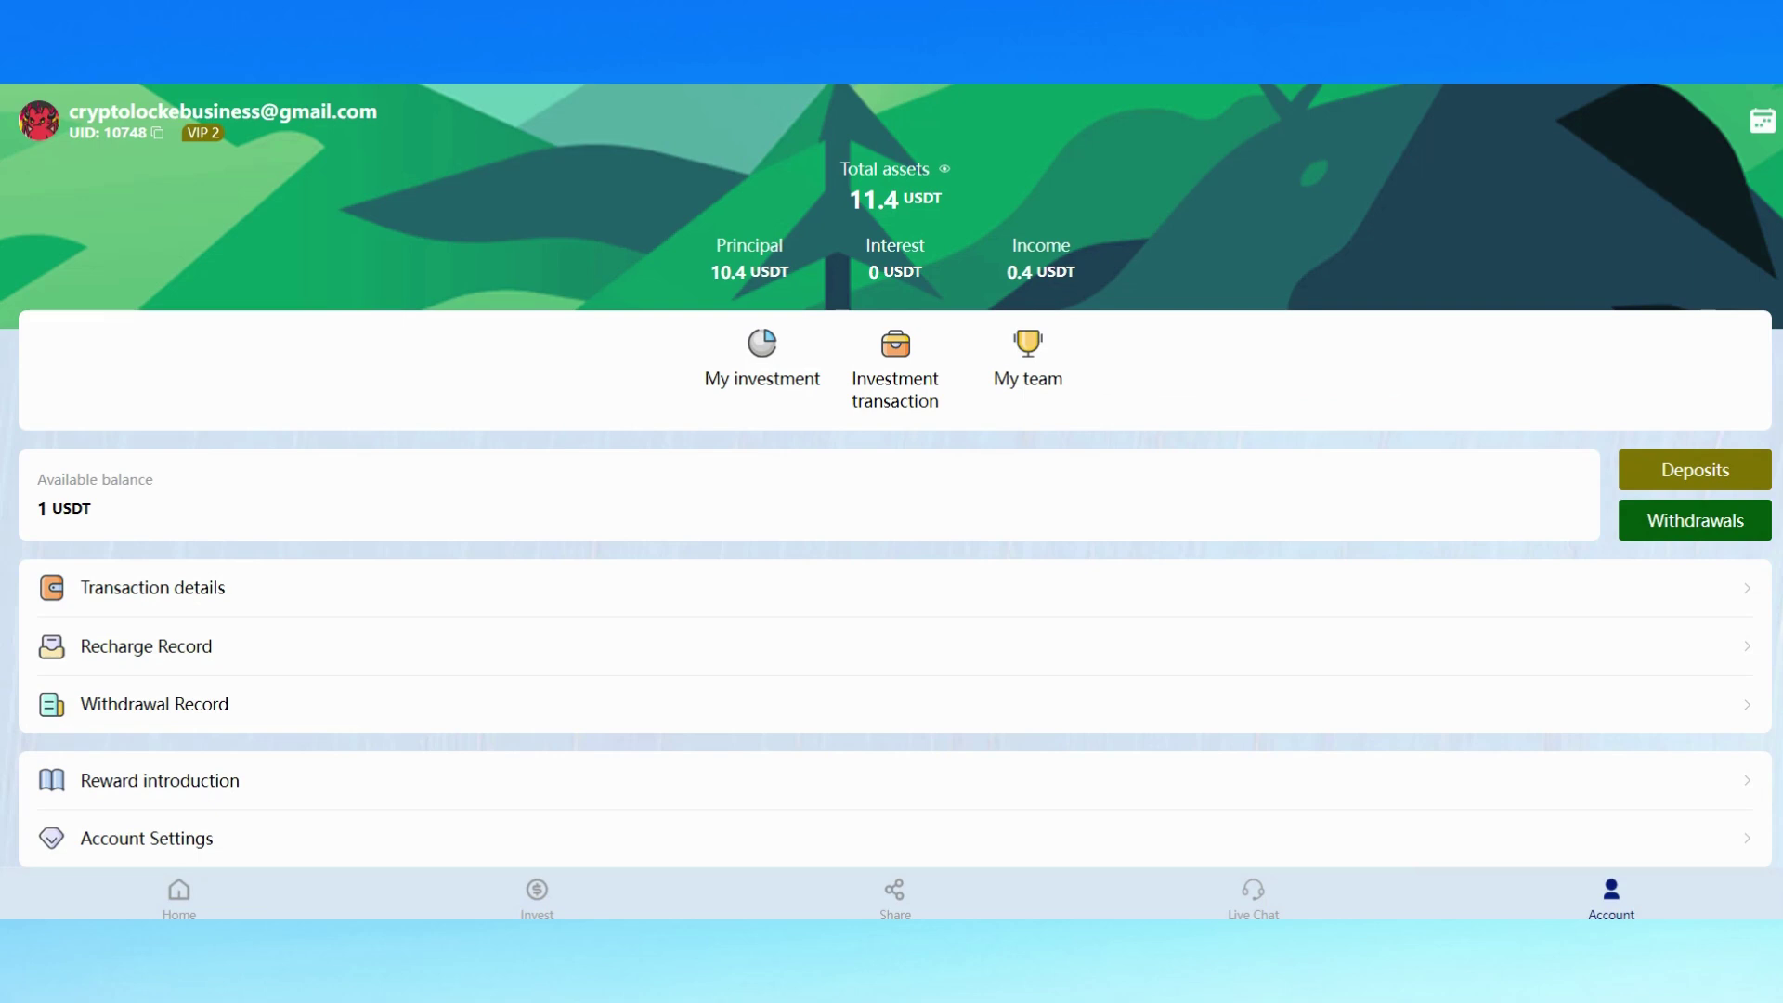
- Check the withdrawal record and TronLink's USDT history for the 10.4 USDT receipt
left_click(153, 703)
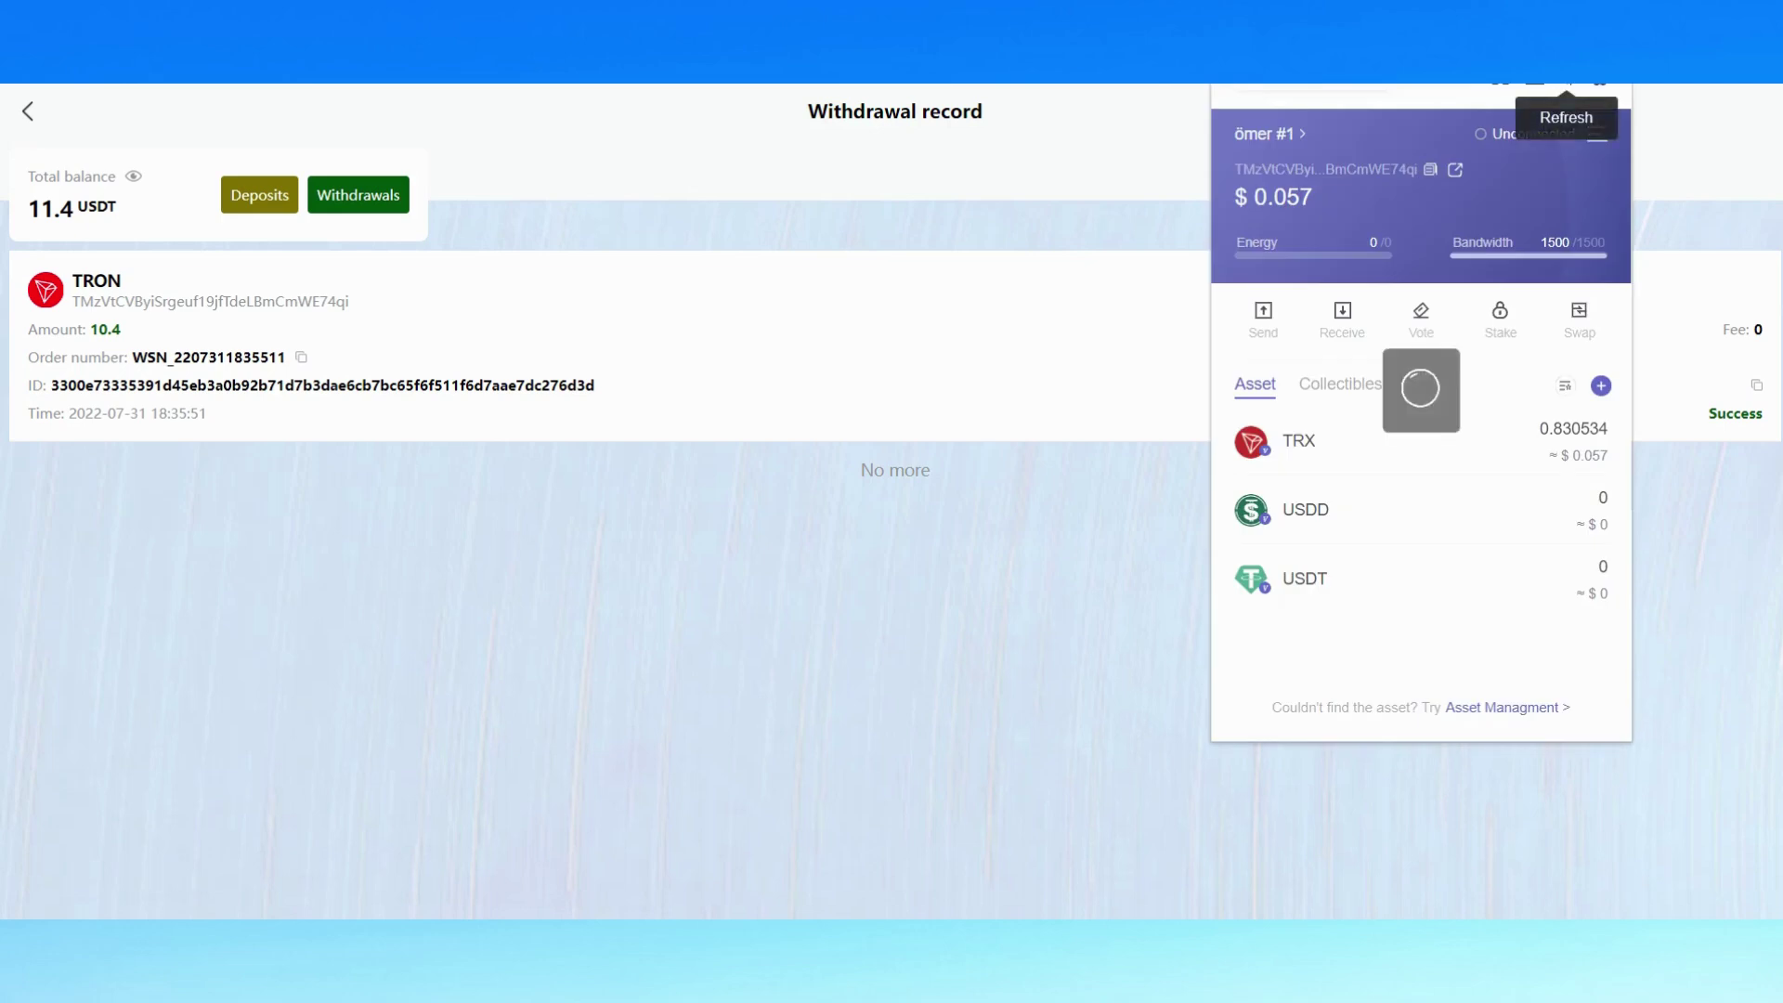
left_click(1303, 578)
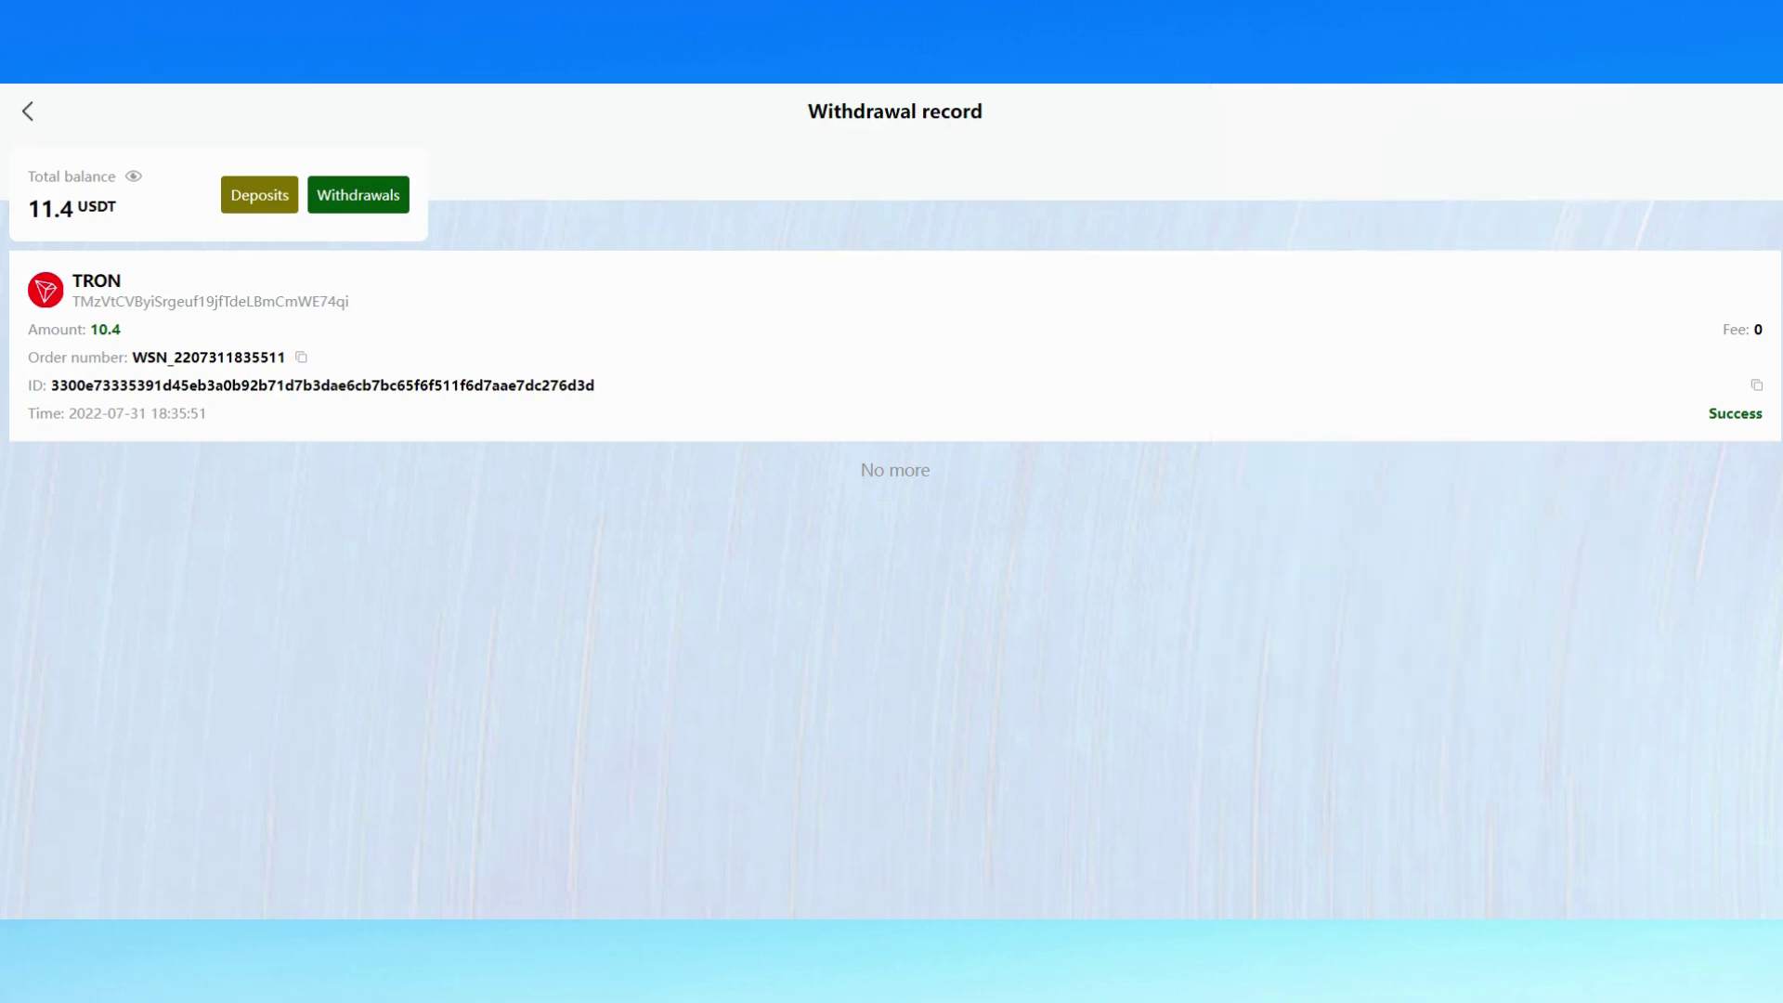
- Return to the Home page via Account and dismiss the promotions announcement
key("alt+Left")
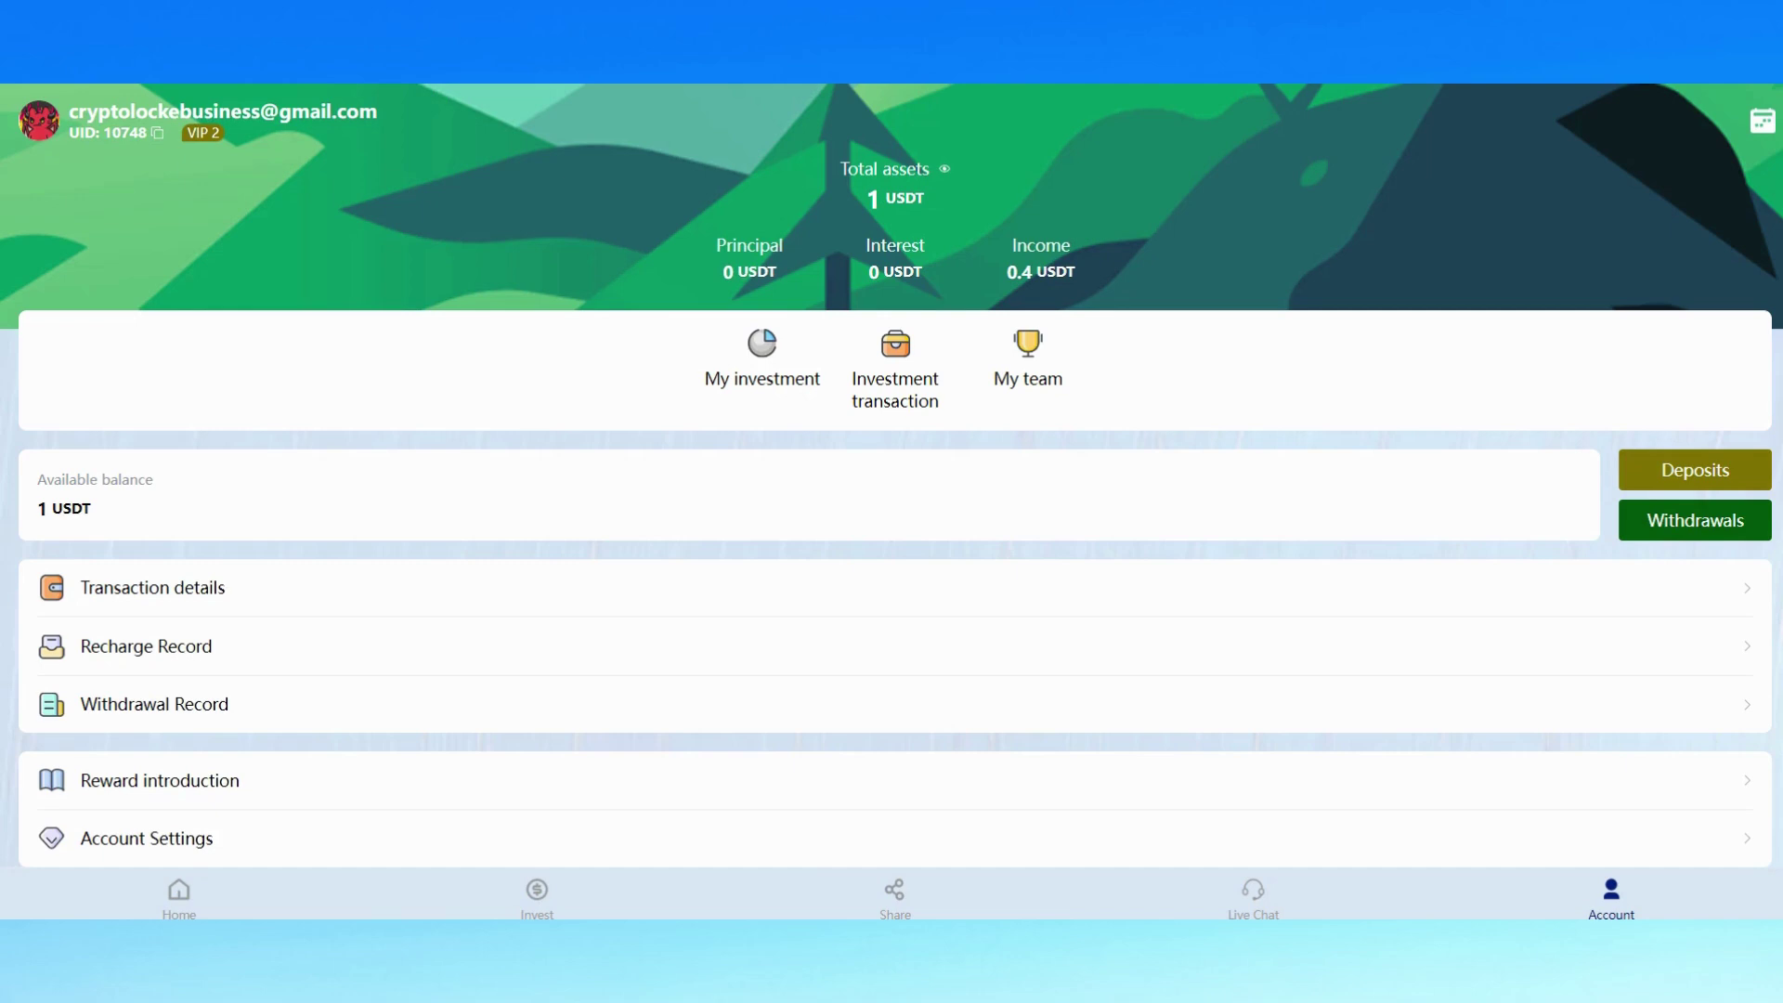
scroll(892, 557, "down", 1)
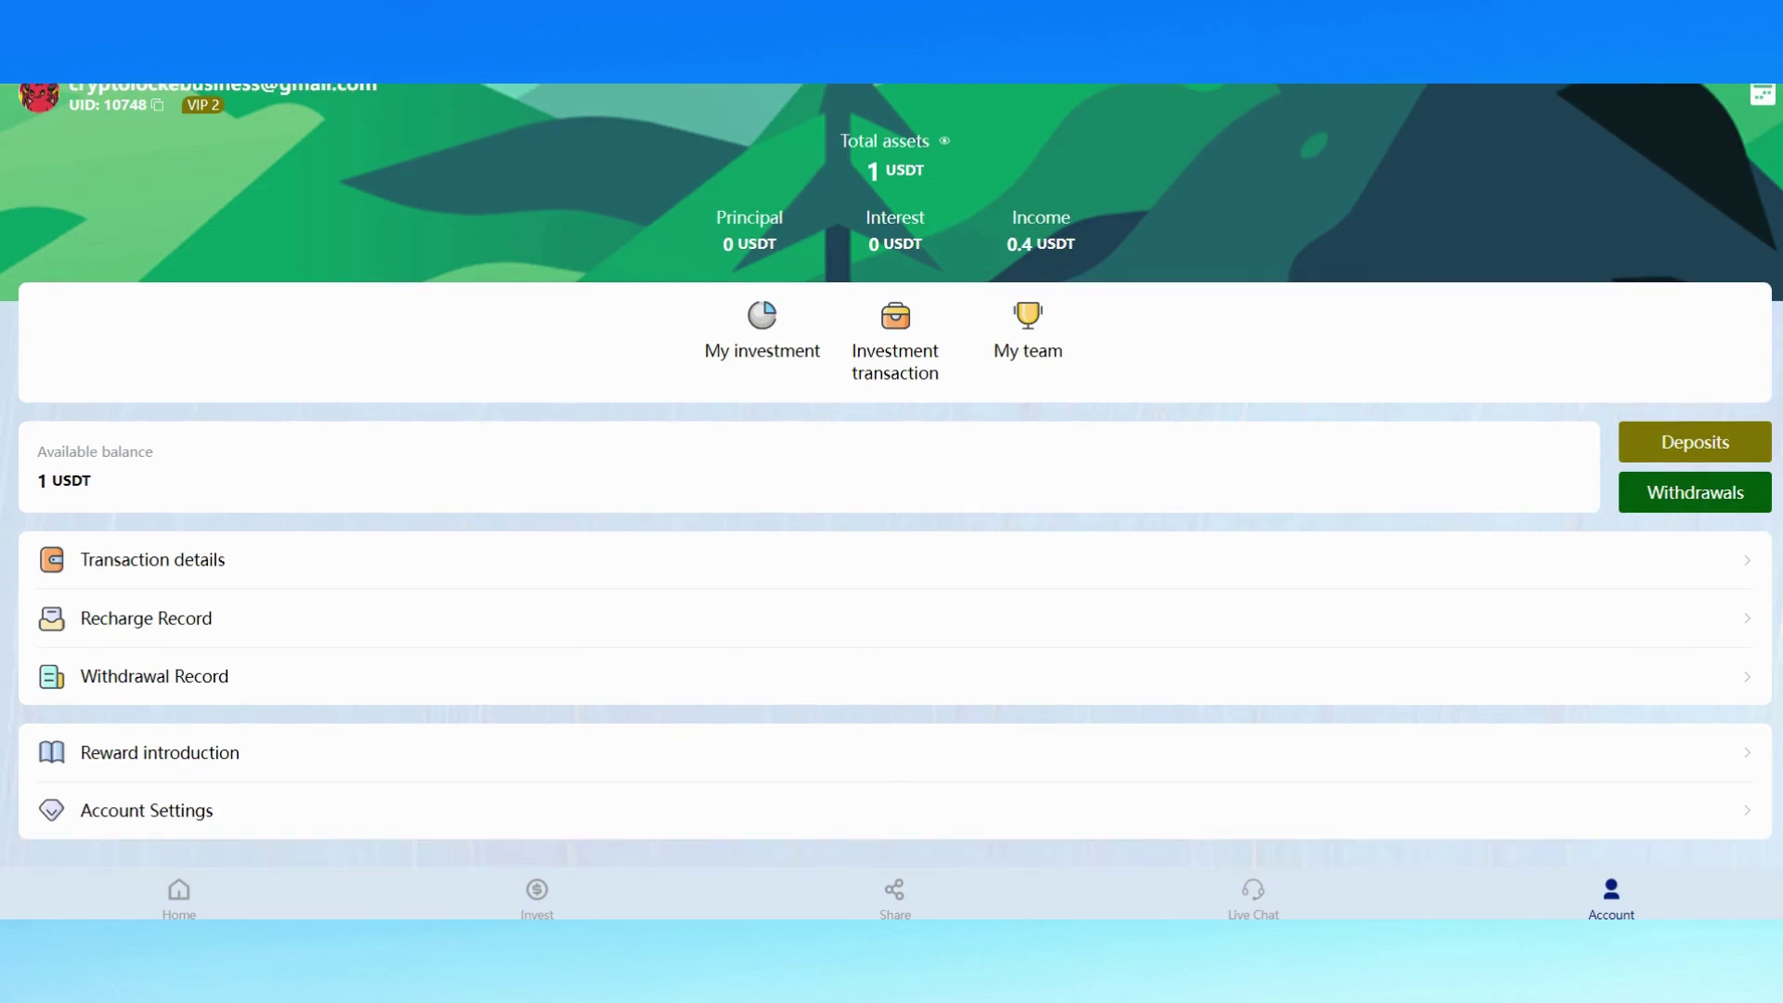
left_click(180, 899)
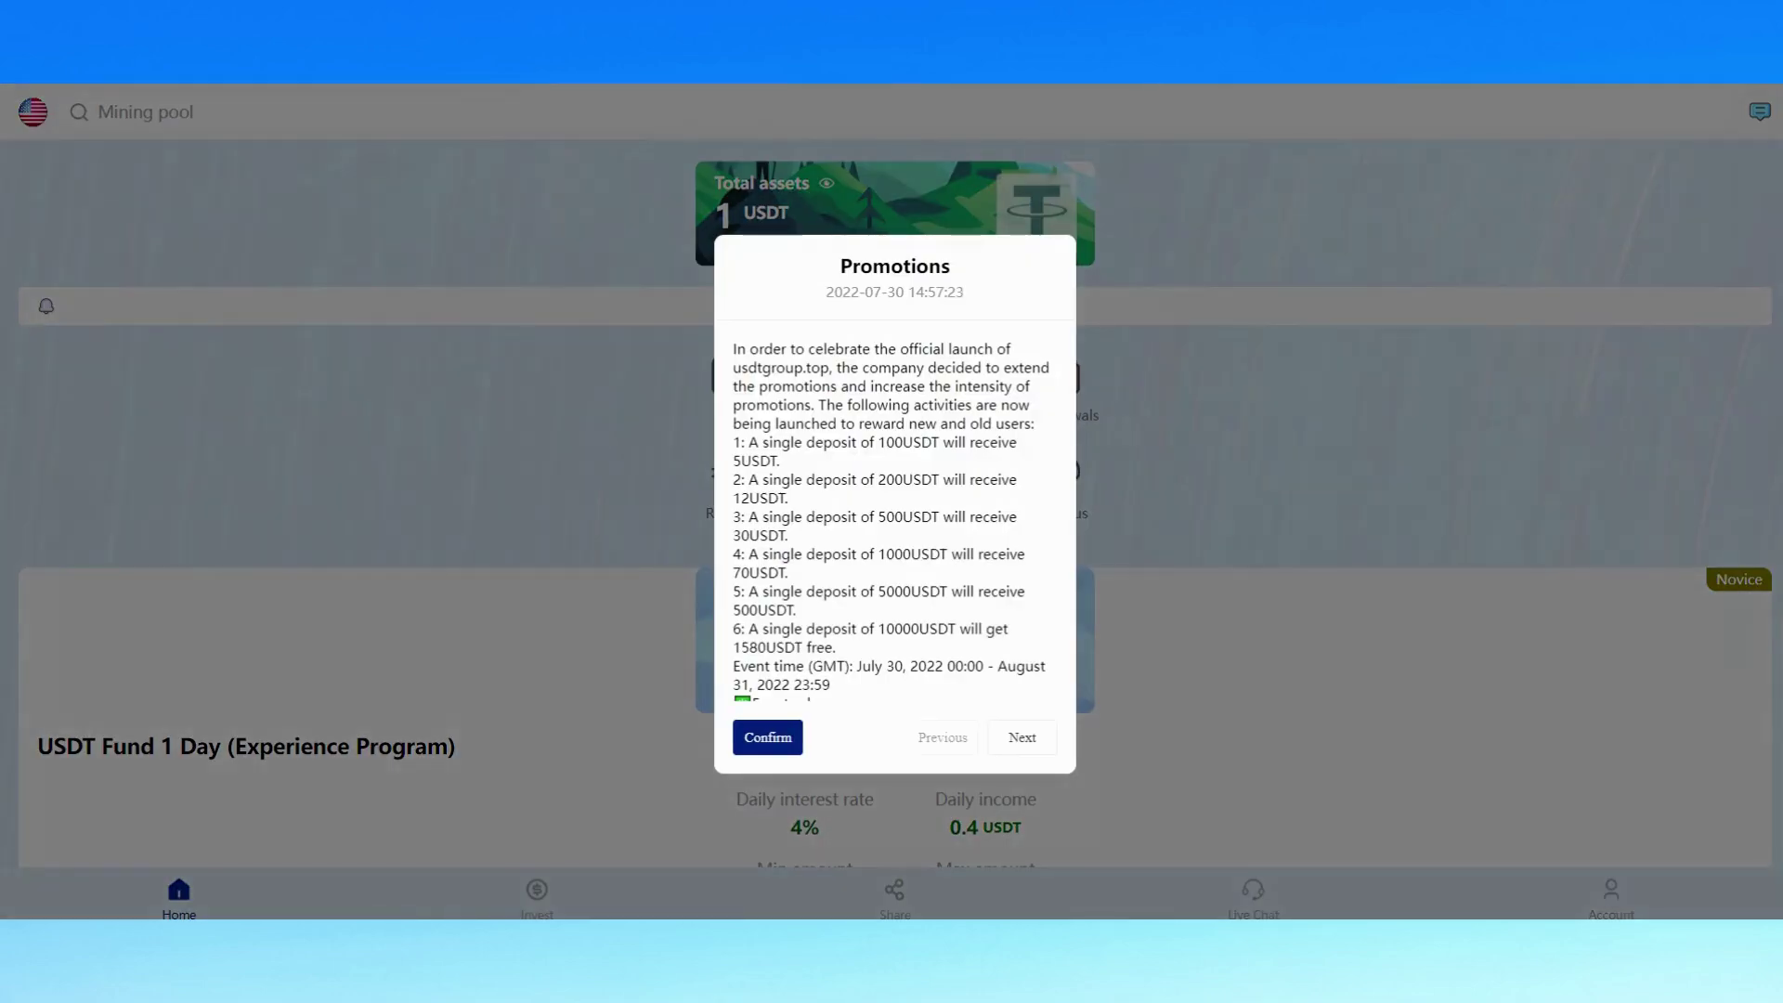
key("Escape")
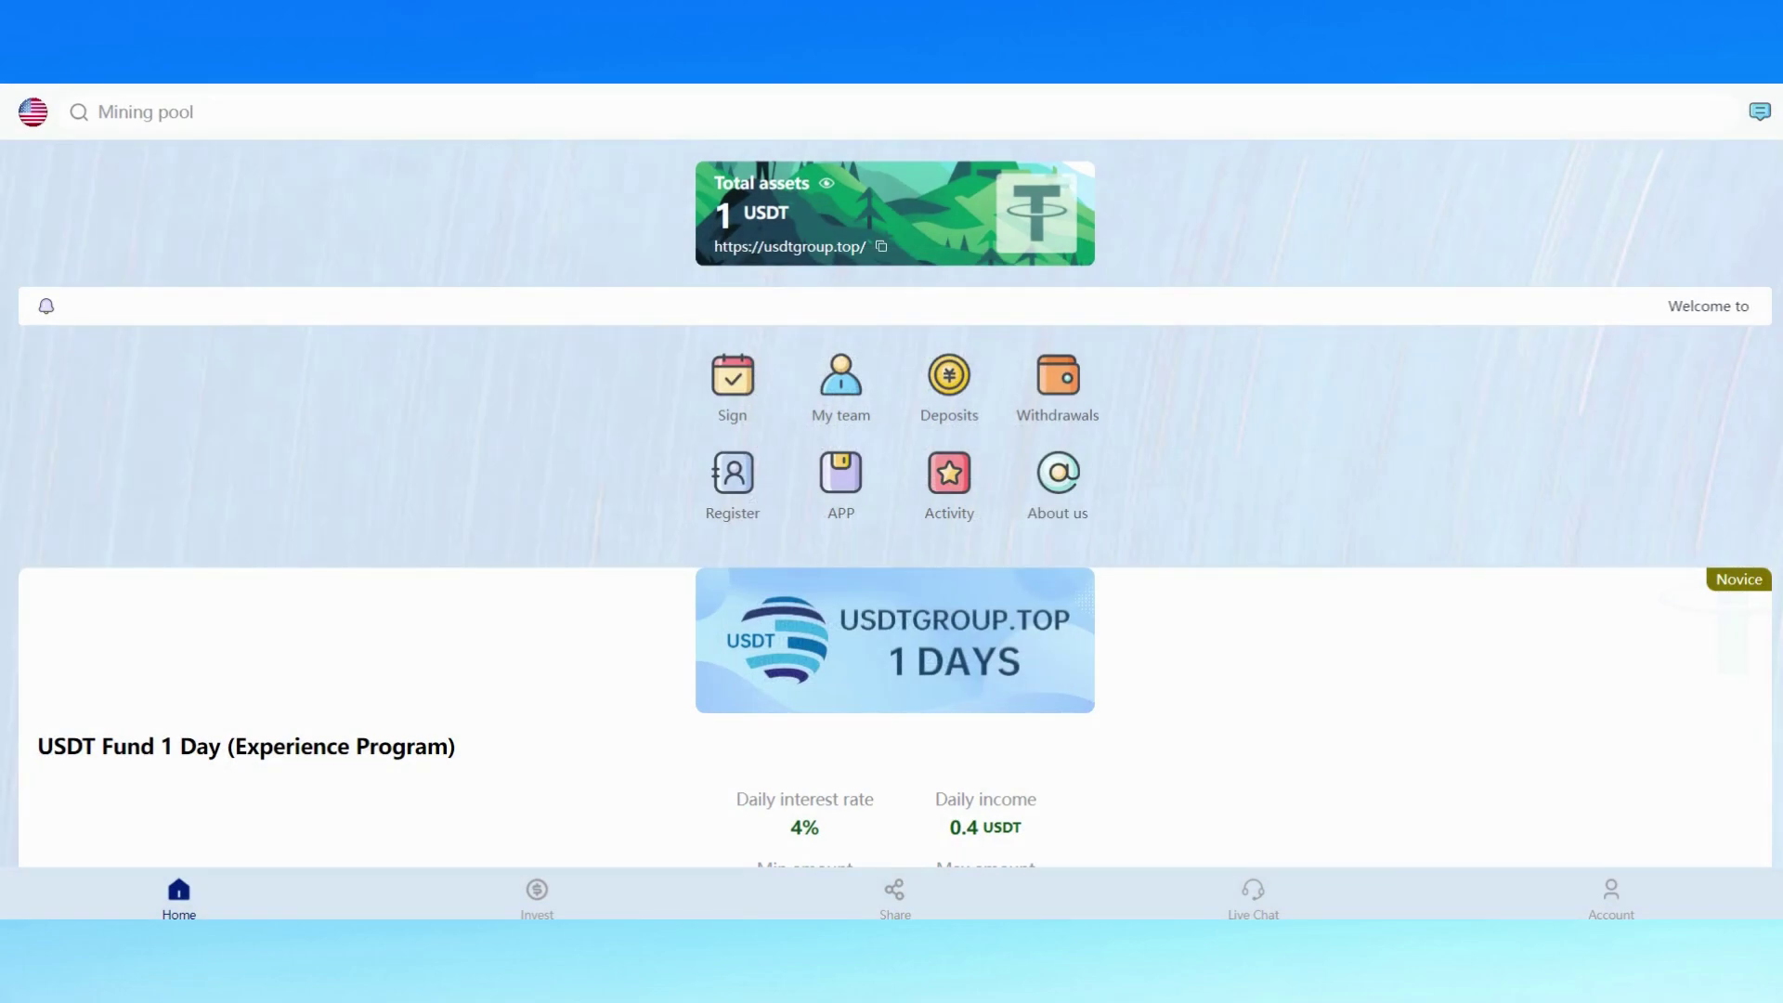